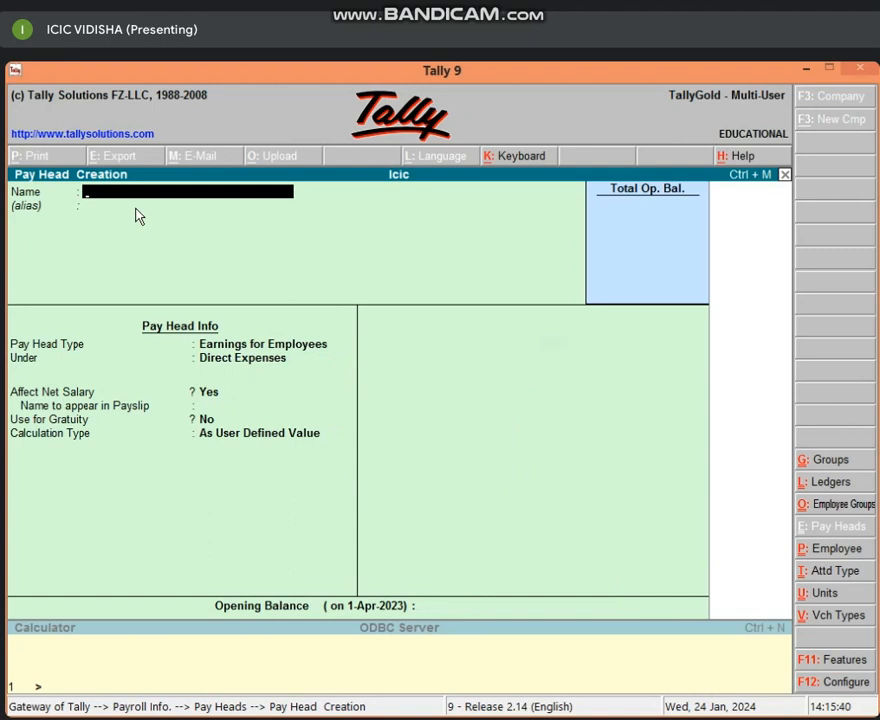
Name the new pay head ABS, with the type Deductions from Employees, under the group Current Liabilities.
{"action": "type", "text": "ABS"}
{"action": "key", "text": "Return"}
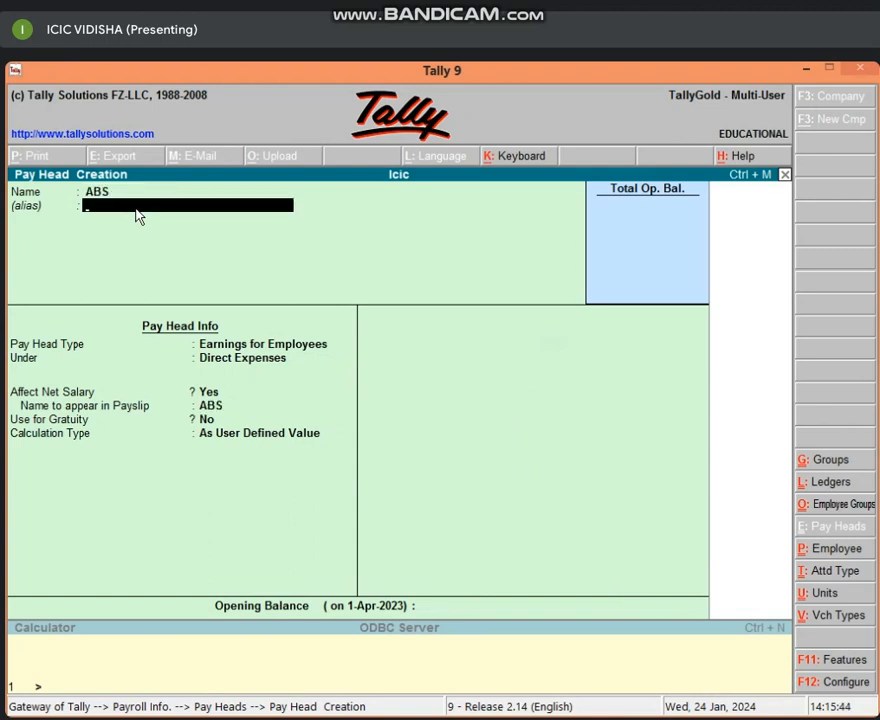
{"action": "key", "text": "Return"}
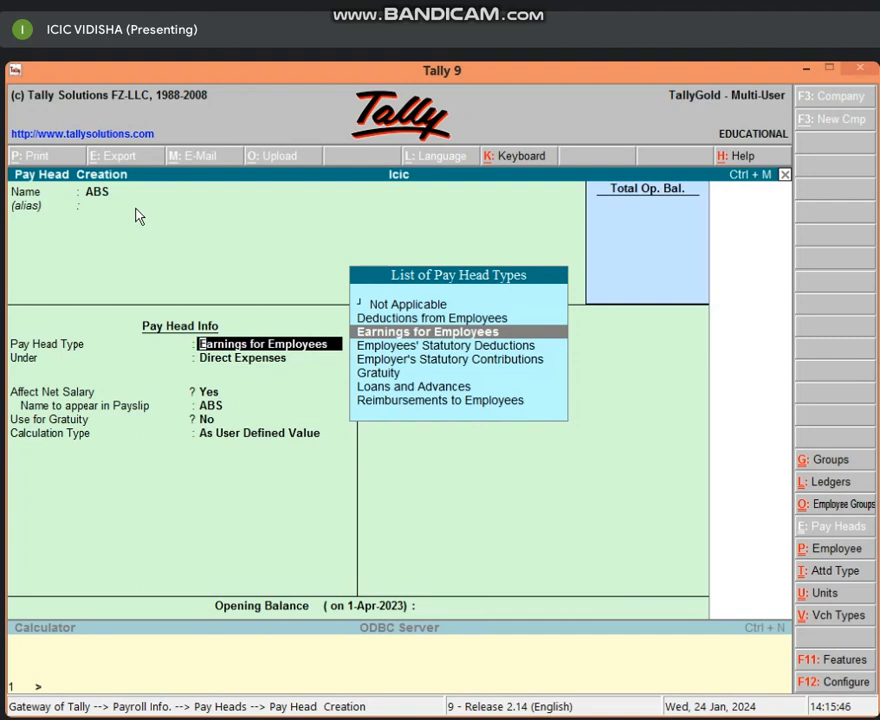
{"action": "key", "text": "Up"}
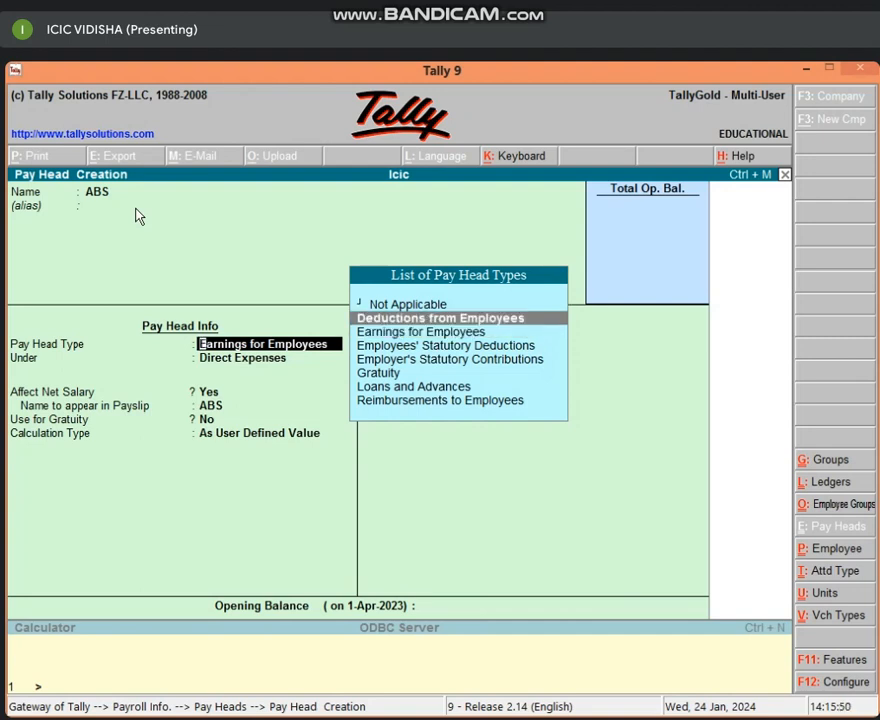
{"action": "key", "text": "Return"}
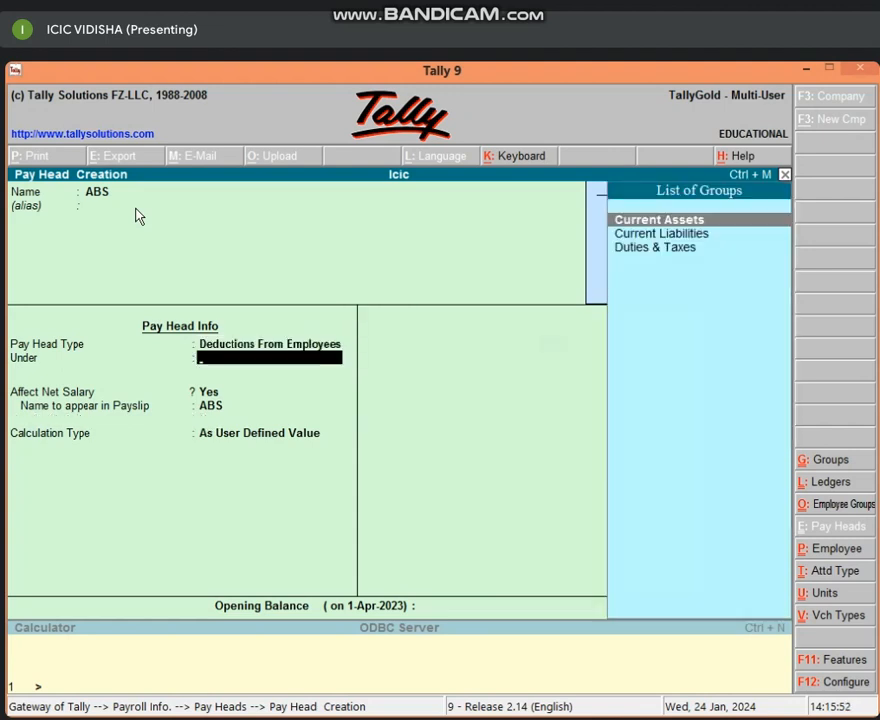
{"action": "key", "text": "Down"}
{"action": "key", "text": "Return"}
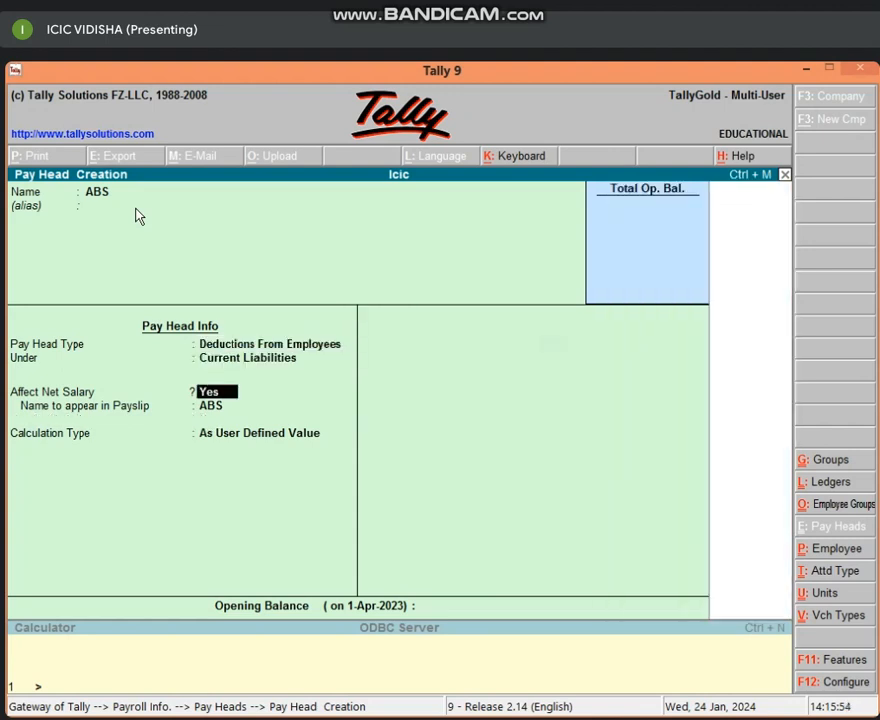
Keep ABS affecting net salary with calculation type As User Defined Value, save the pay head and return to the Gateway of Tally.
{"action": "key", "text": "Return"}
{"action": "key", "text": "Return"}
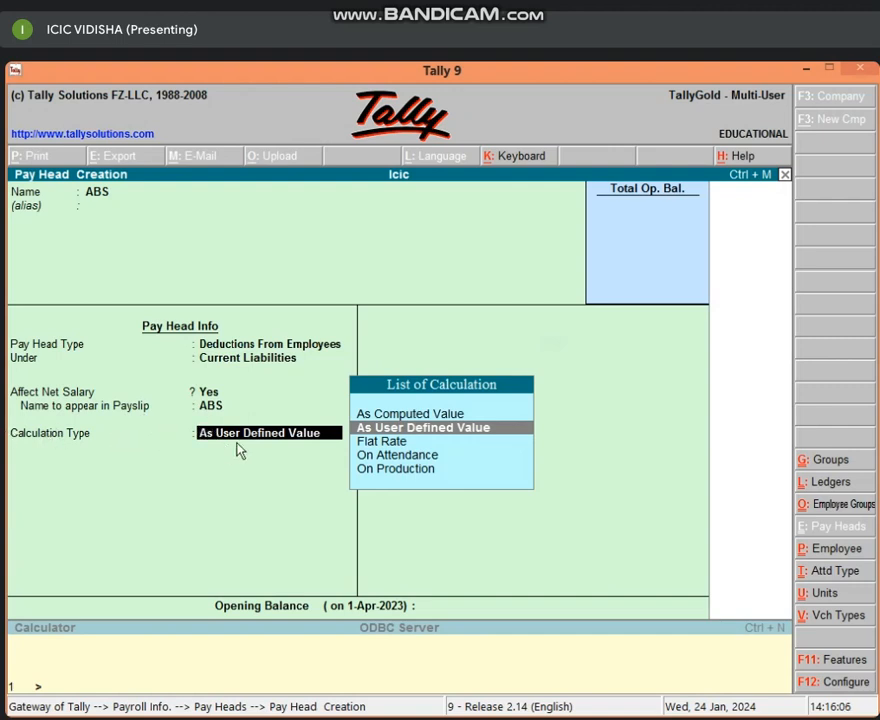
{"action": "key", "text": "Return"}
{"action": "key", "text": "Return"}
{"action": "key", "text": "Return"}
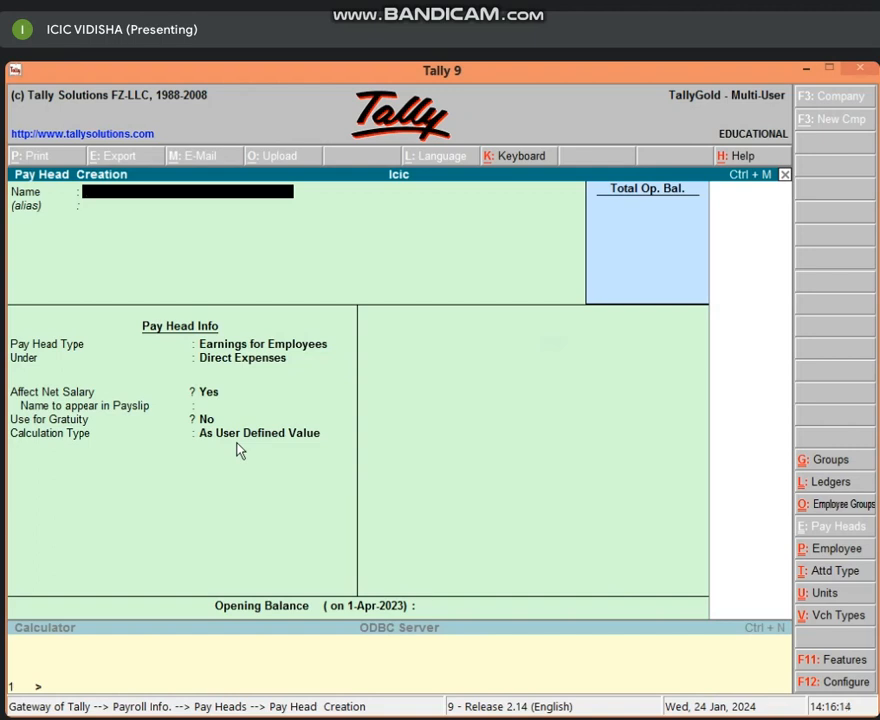
{"action": "key", "text": "Escape"}
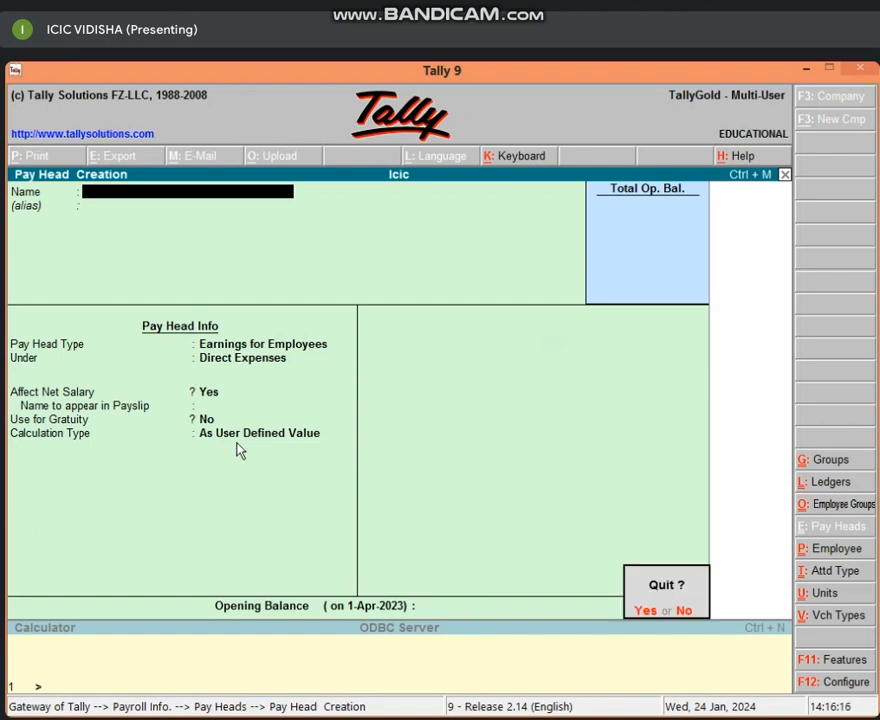
{"action": "key", "text": "y"}
{"action": "key", "text": "Escape"}
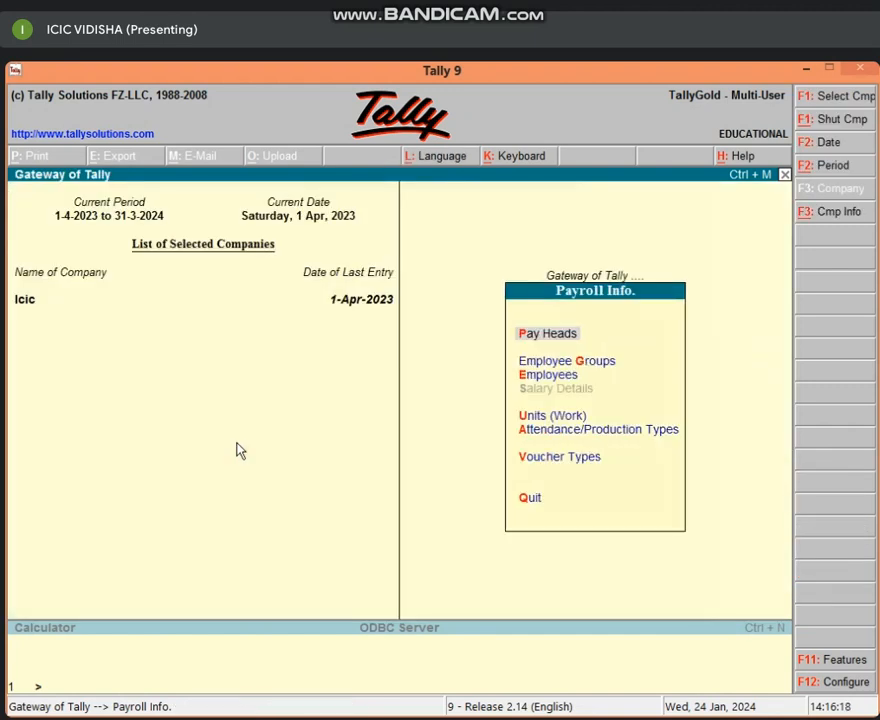
{"action": "key", "text": "Escape"}
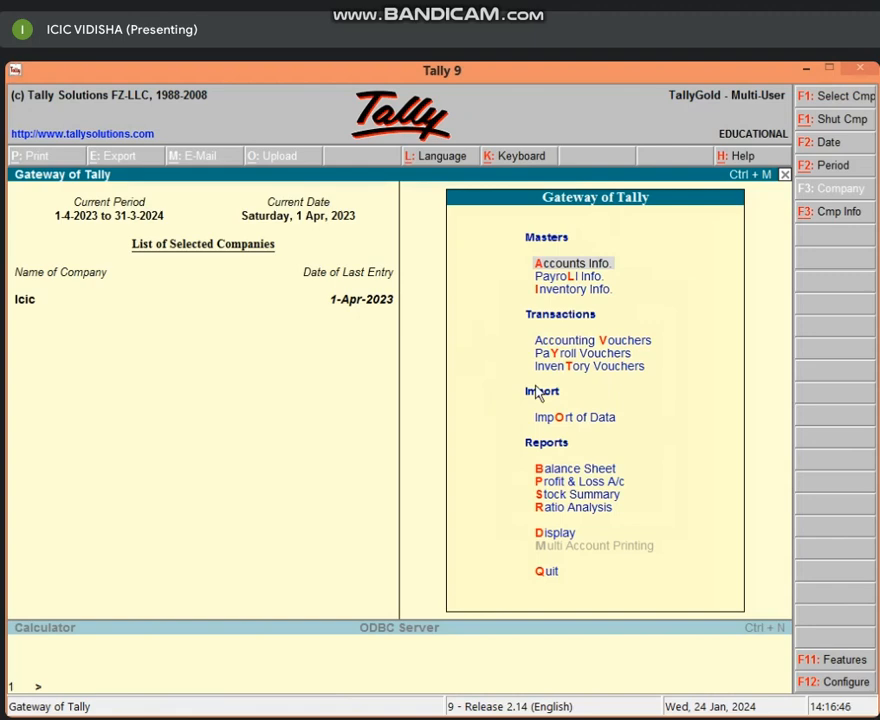
Check the Maintain Payroll option in the company's accounting features, and return to the Gateway of Tally.
{"action": "key", "text": "F11"}
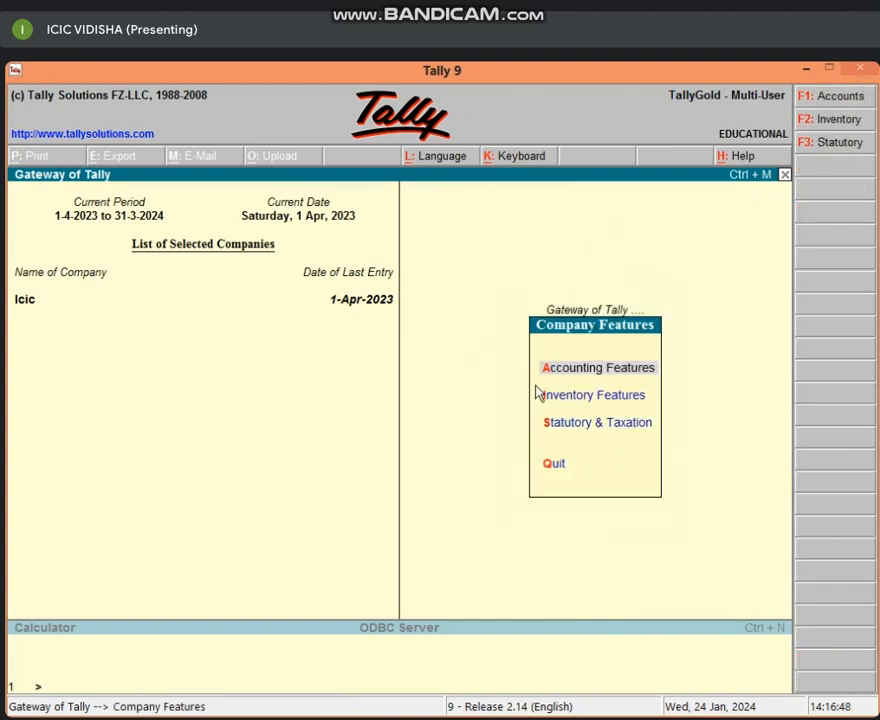
{"action": "key", "text": "Return"}
{"action": "key", "text": "Return"}
{"action": "key", "text": "Return"}
{"action": "key", "text": "Return"}
{"action": "key", "text": "Return"}
{"action": "key", "text": "Return"}
{"action": "key", "text": "Return"}
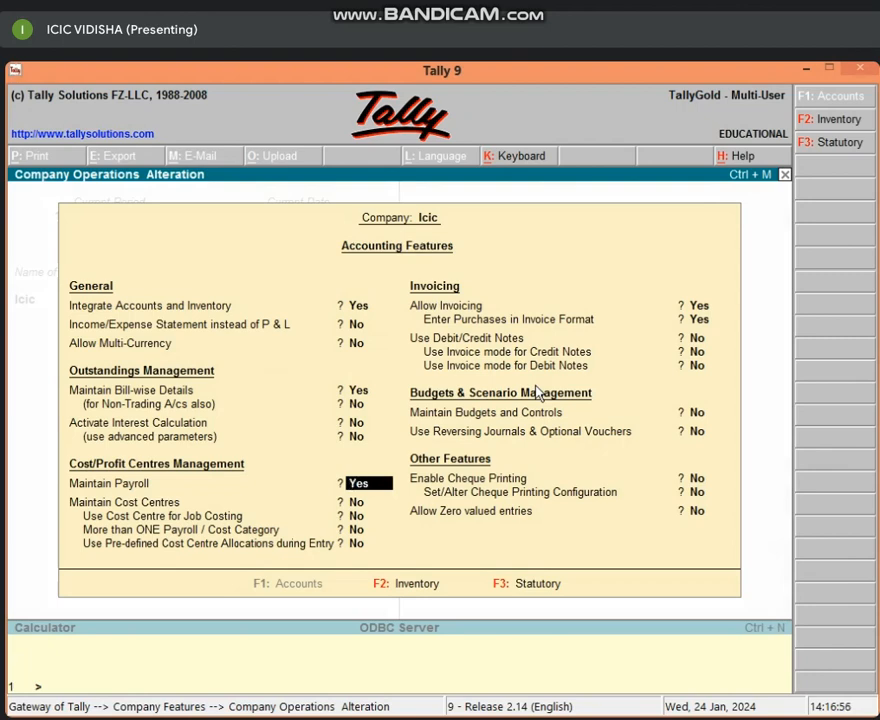
{"action": "key", "text": "Return"}
{"action": "key", "text": "Escape"}
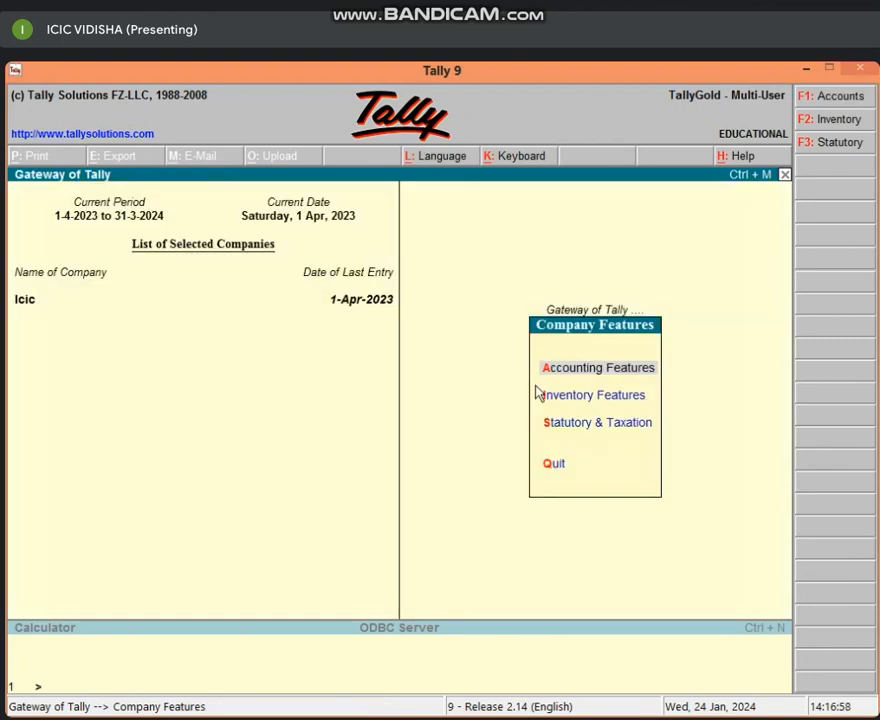
{"action": "key", "text": "Escape"}
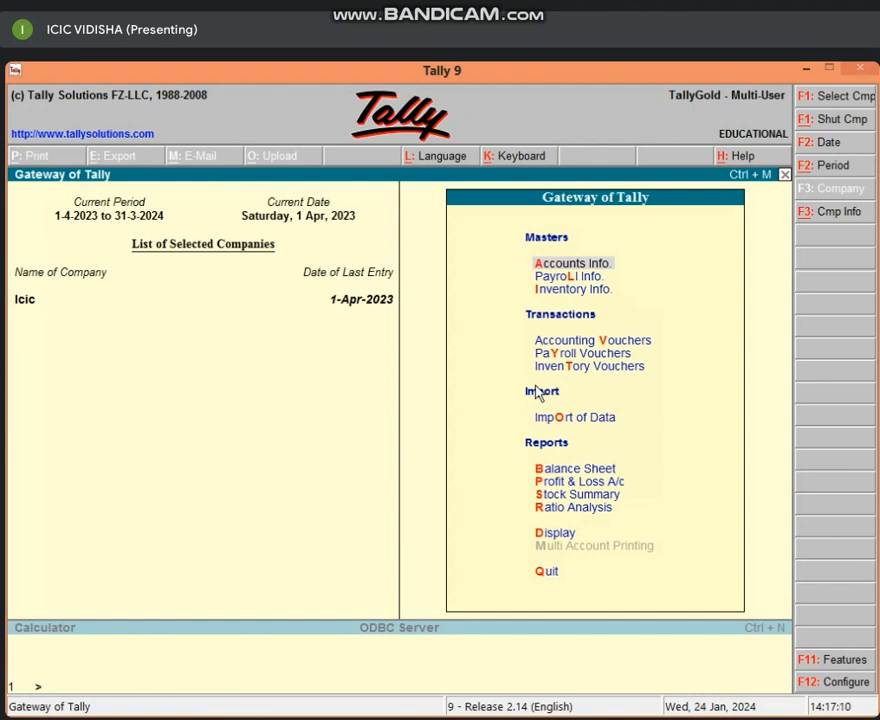
Open the pay head creation form from the payroll masters and close it without making an entry.
{"action": "key", "text": "Down"}
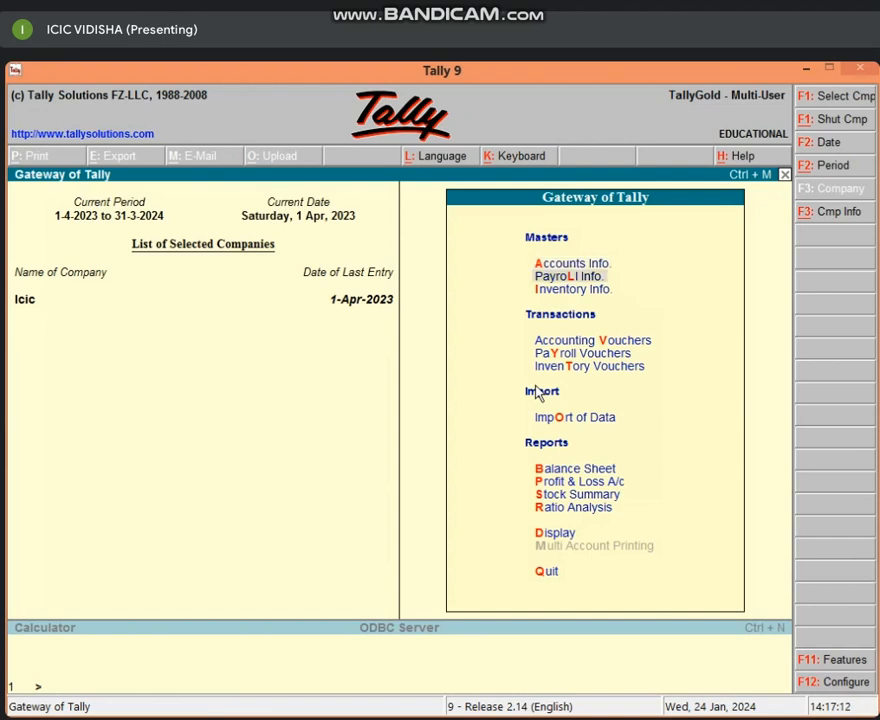
{"action": "key", "text": "Return"}
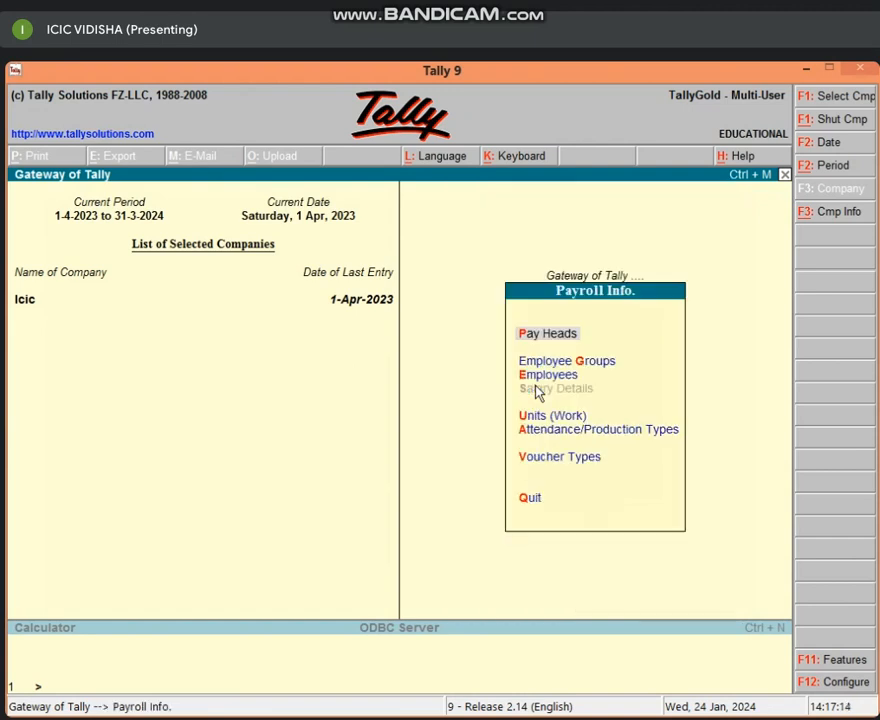
{"action": "key", "text": "Return"}
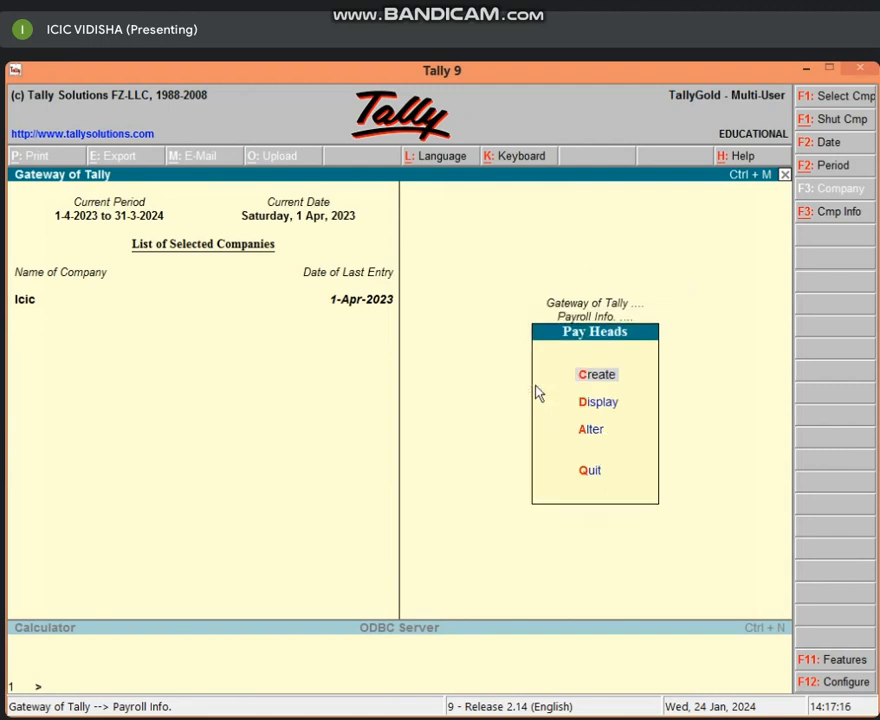
{"action": "key", "text": "Return"}
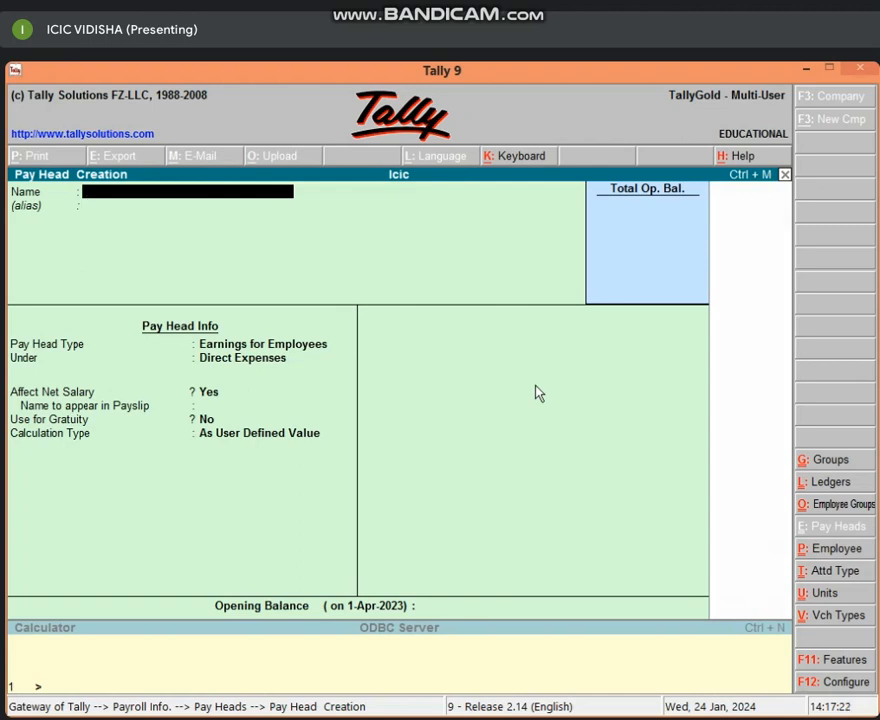
{"action": "key", "text": "Escape"}
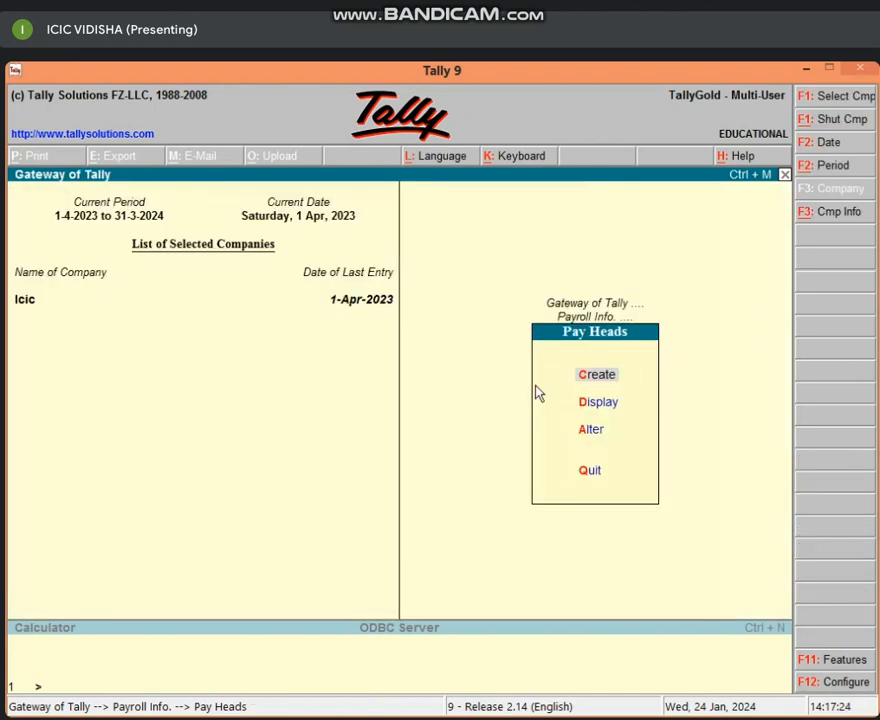
Open the Salary pay head for alteration and go to its pay head type.
{"action": "key", "text": "Down"}
{"action": "key", "text": "Down"}
{"action": "key", "text": "Return"}
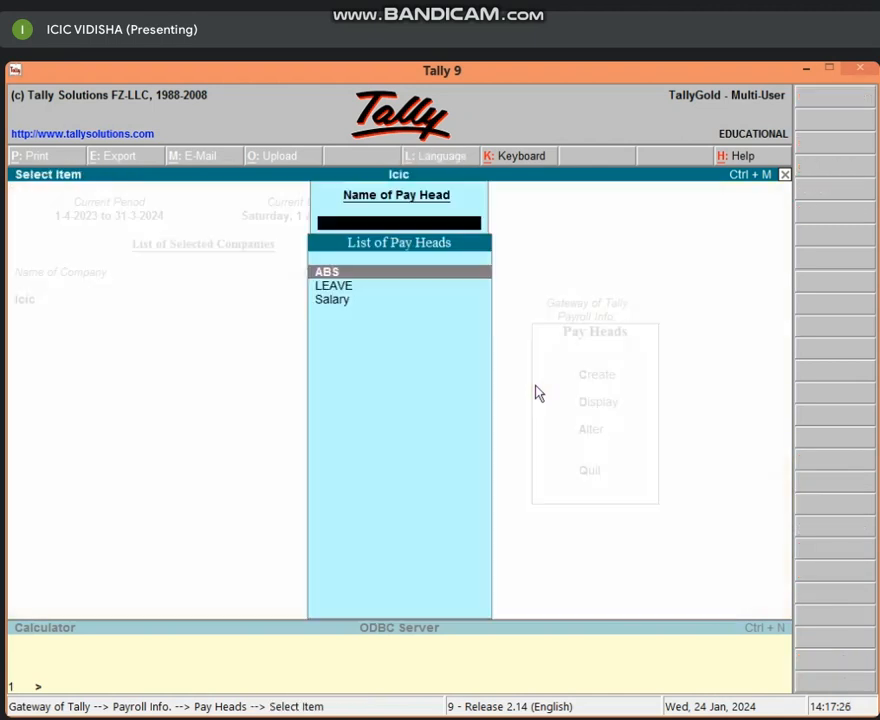
{"action": "key", "text": "Down"}
{"action": "key", "text": "Down"}
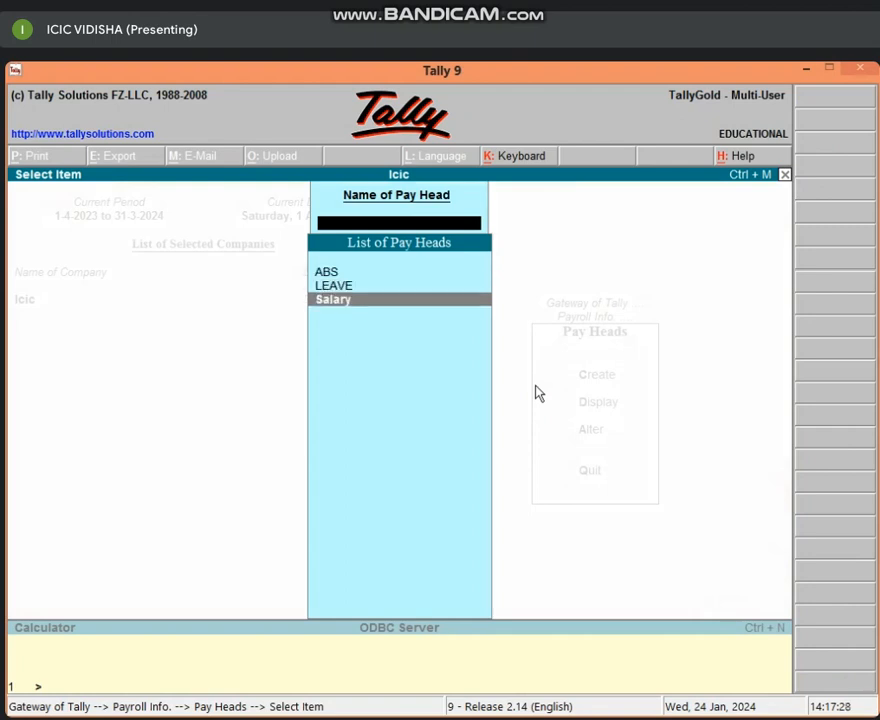
{"action": "key", "text": "Return"}
{"action": "key", "text": "Return"}
{"action": "key", "text": "Return"}
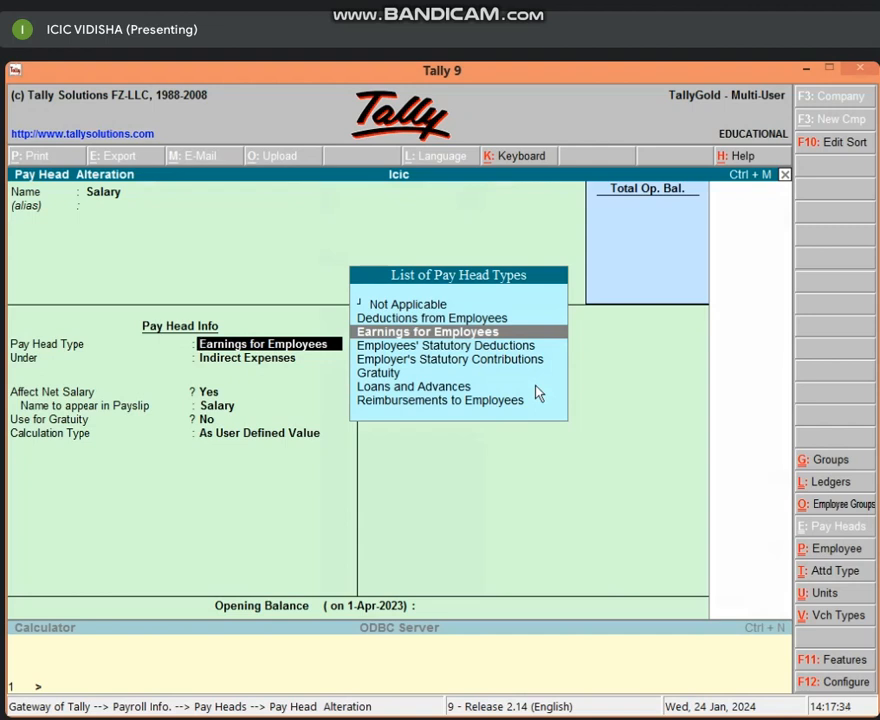
Review the Salary pay head's type, group, net salary, payslip name, gratuity and calculation settings, and accept them as they are.
{"action": "key", "text": "Return"}
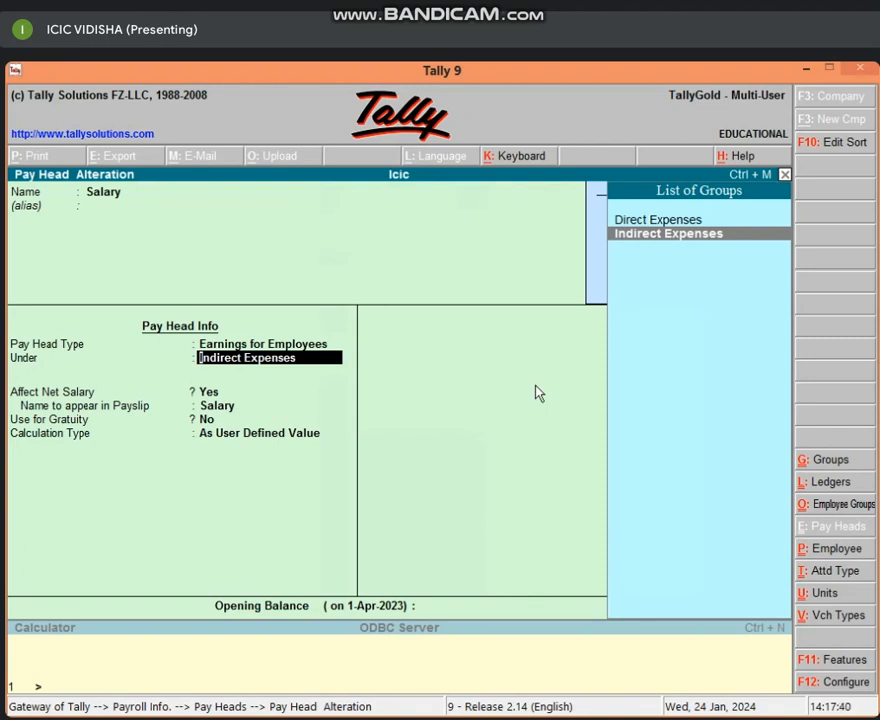
{"action": "key", "text": "Return"}
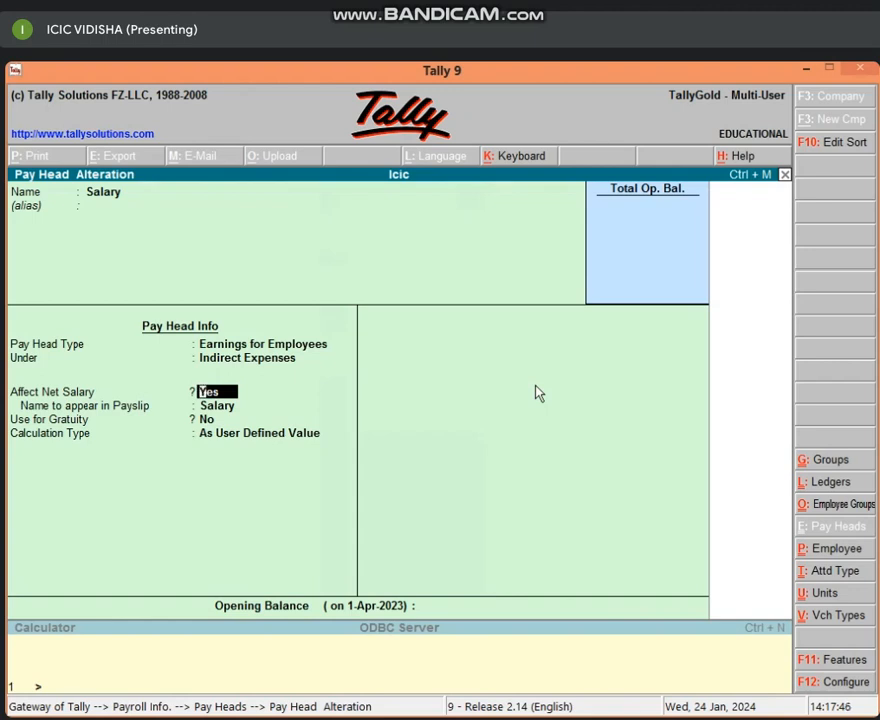
{"action": "key", "text": "Return"}
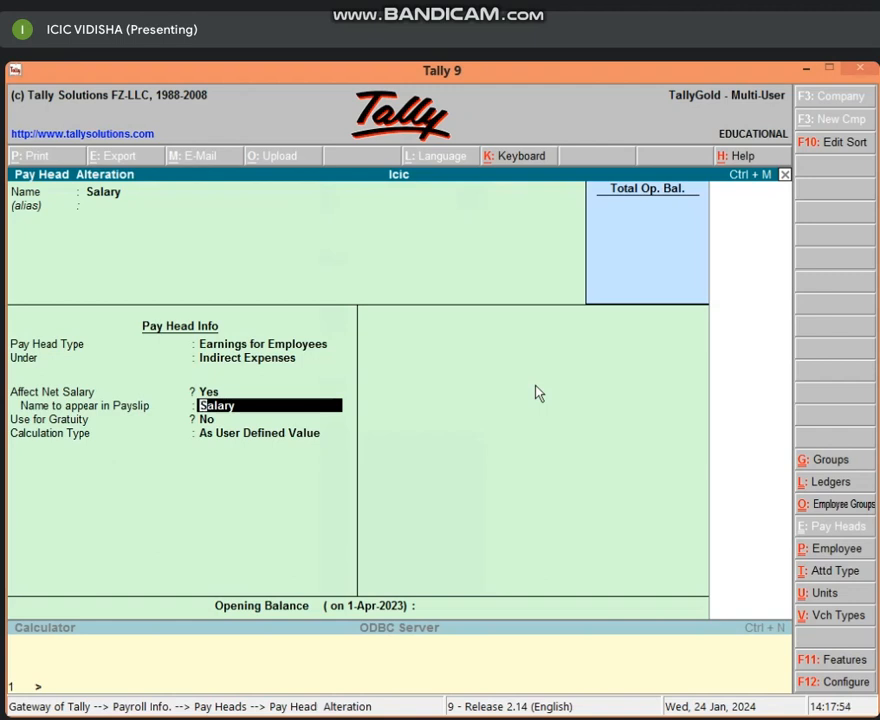
{"action": "key", "text": "Return"}
{"action": "key", "text": "Return"}
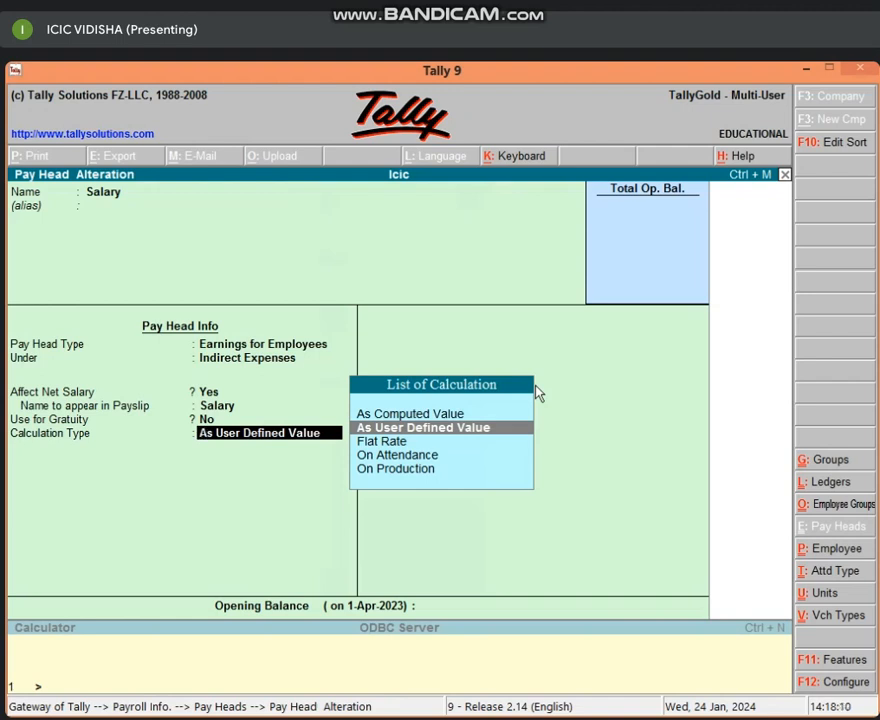
{"action": "key", "text": "Return"}
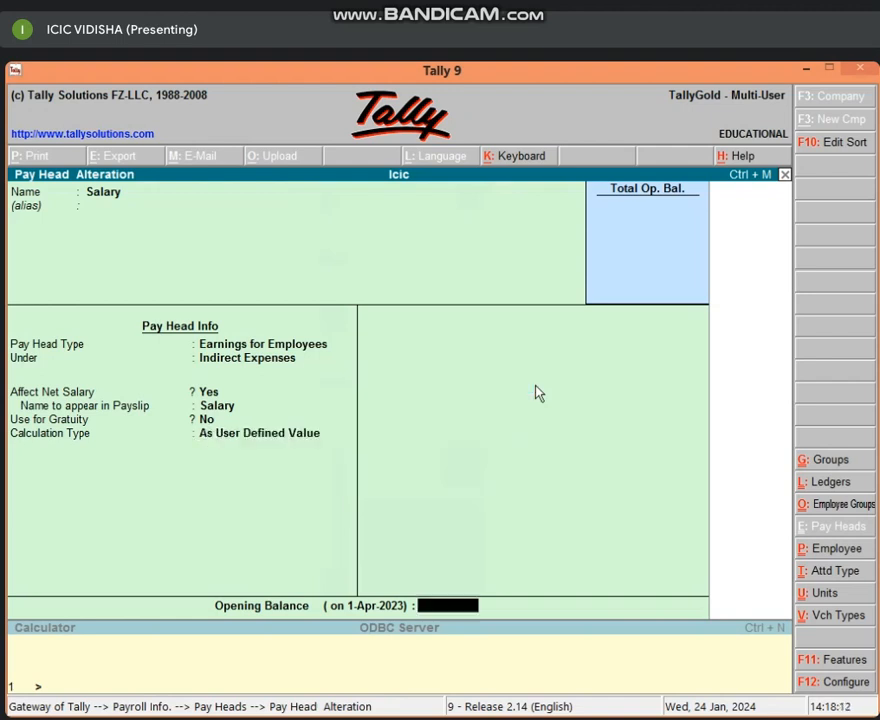
{"action": "key", "text": "Return"}
{"action": "key", "text": "Return"}
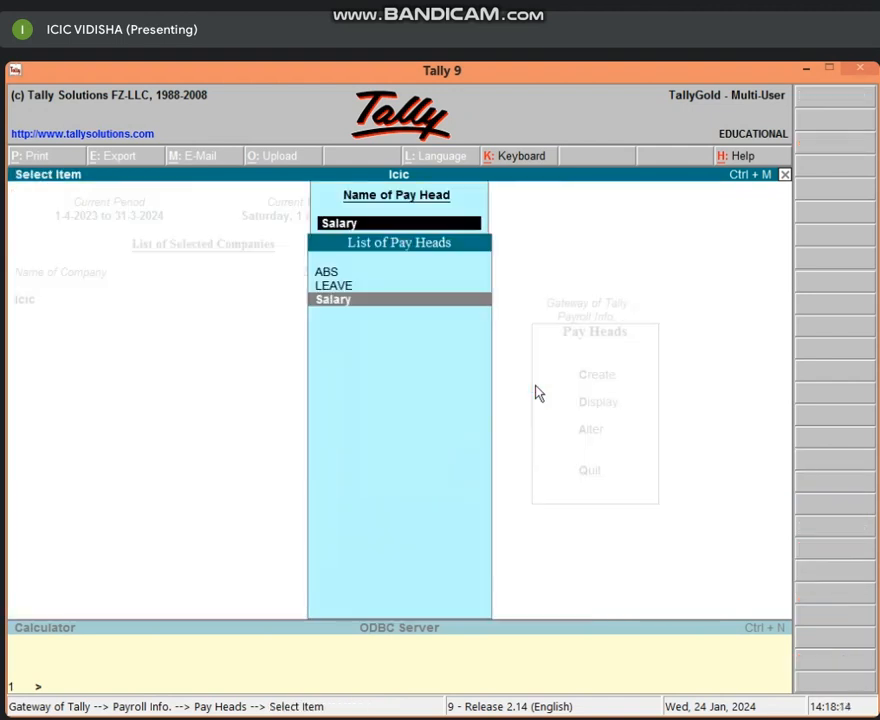
Open the LEAVE pay head for alteration, review its type, group, net salary, payslip name and calculation settings, and accept them as they are.
{"action": "key", "text": "Up"}
{"action": "key", "text": "Return"}
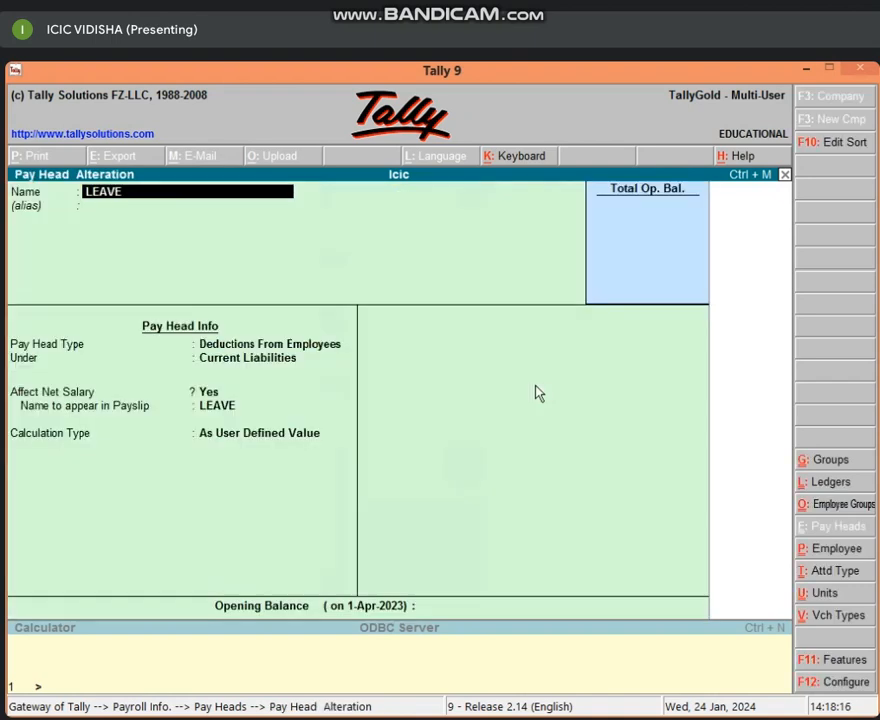
{"action": "key", "text": "Return"}
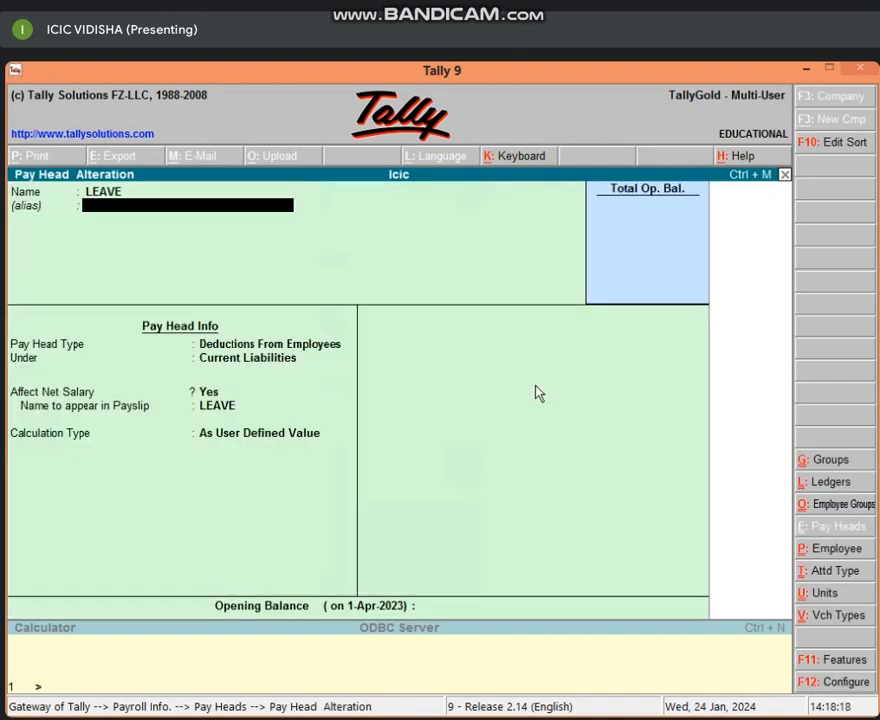
{"action": "key", "text": "Return"}
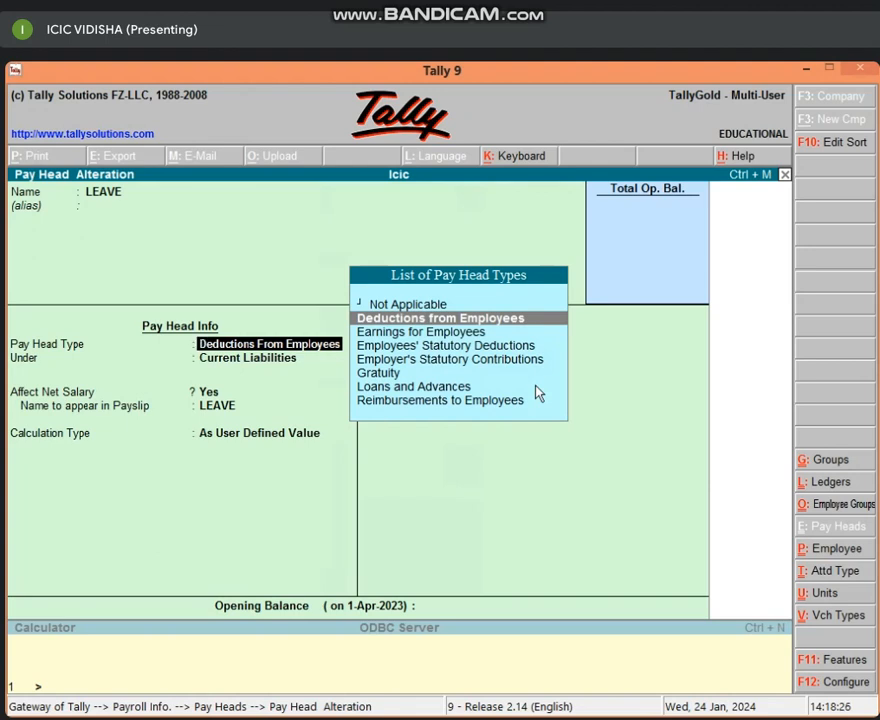
{"action": "key", "text": "Return"}
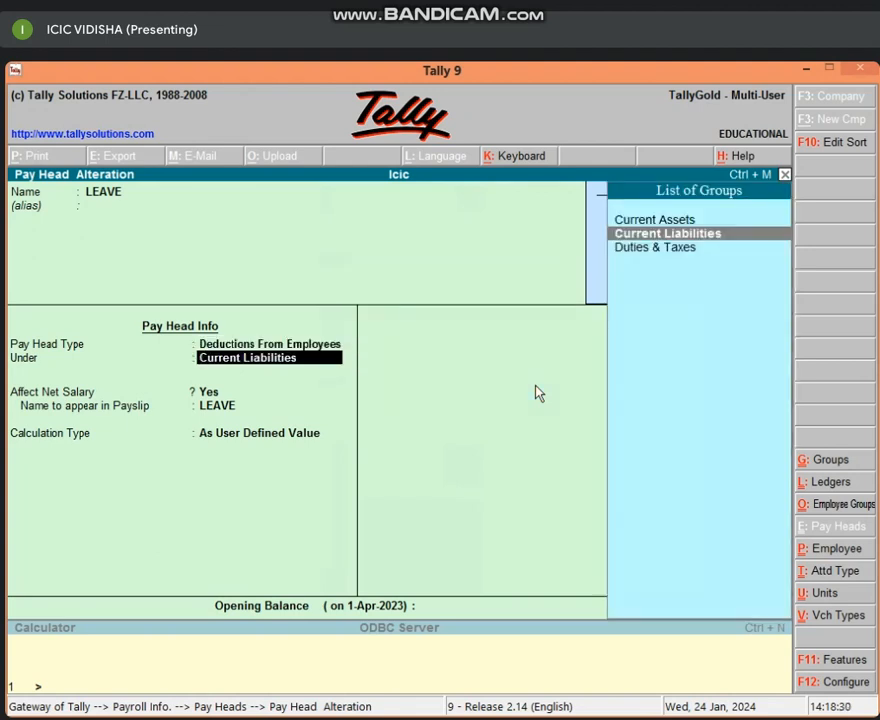
{"action": "key", "text": "Return"}
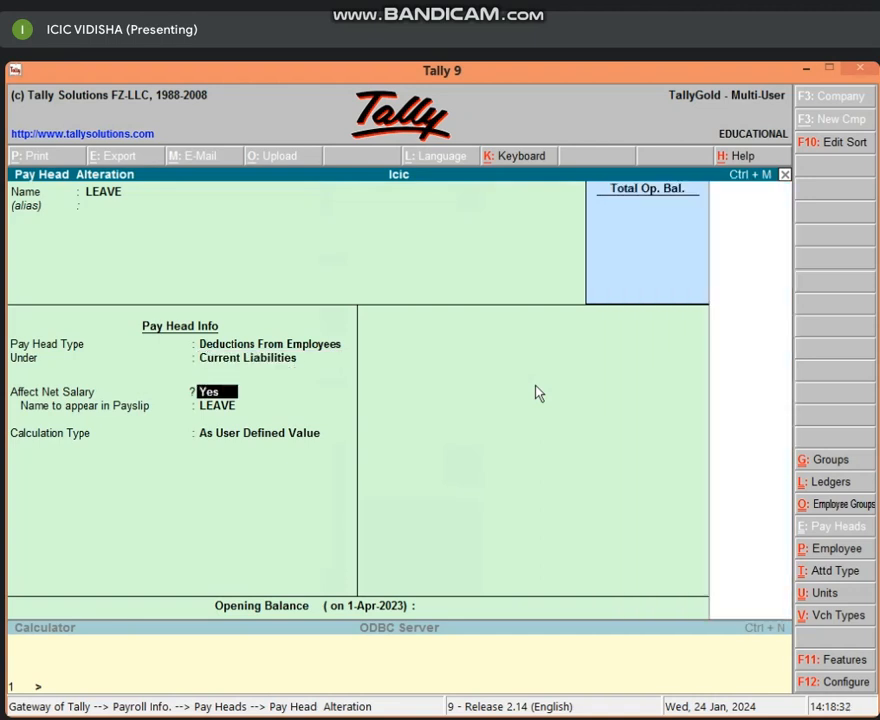
{"action": "key", "text": "Return"}
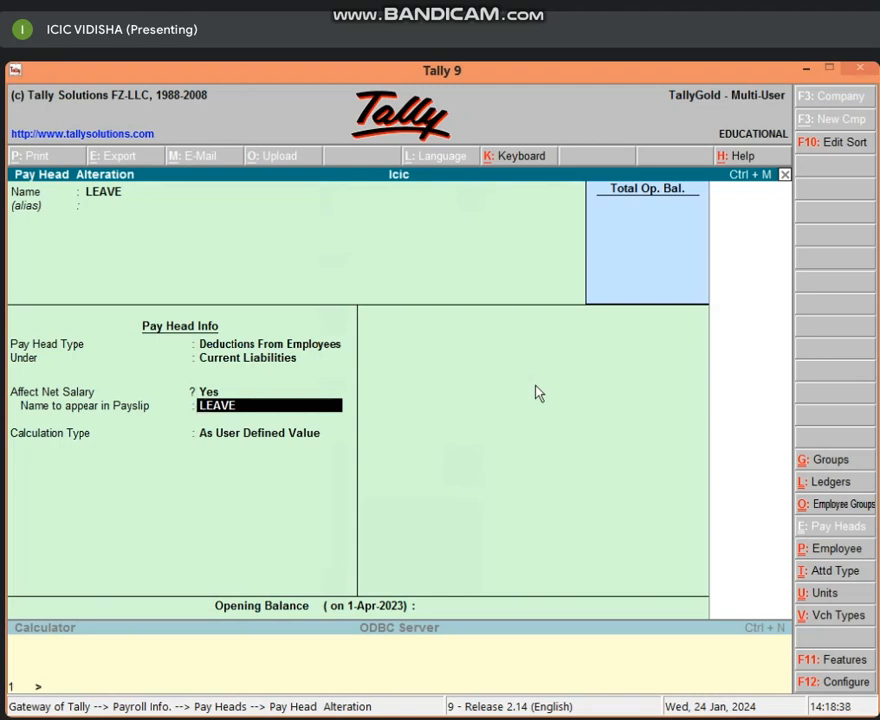
{"action": "key", "text": "Return"}
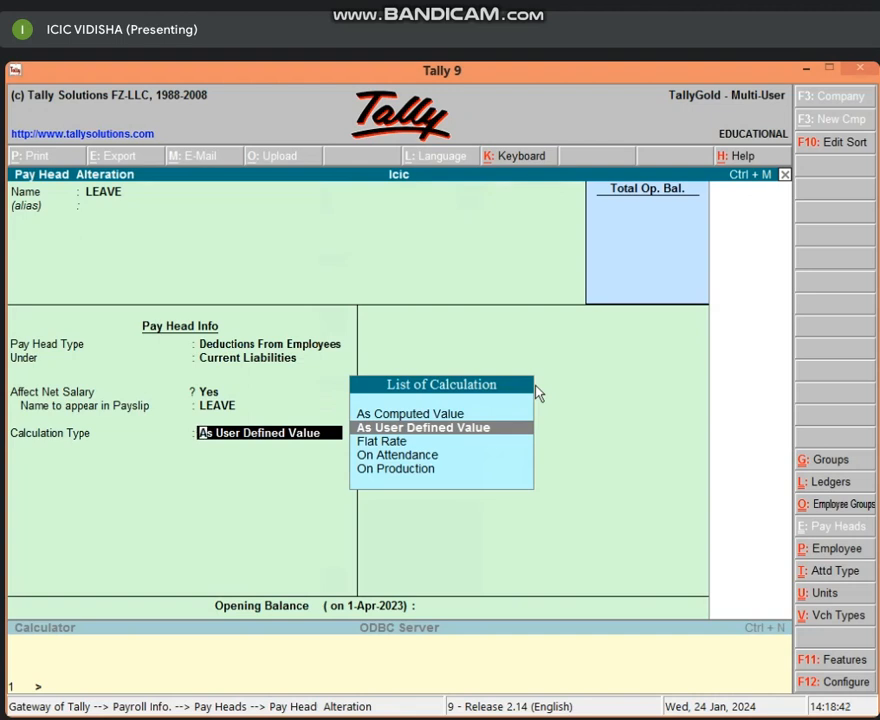
{"action": "key", "text": "Return"}
{"action": "key", "text": "Return"}
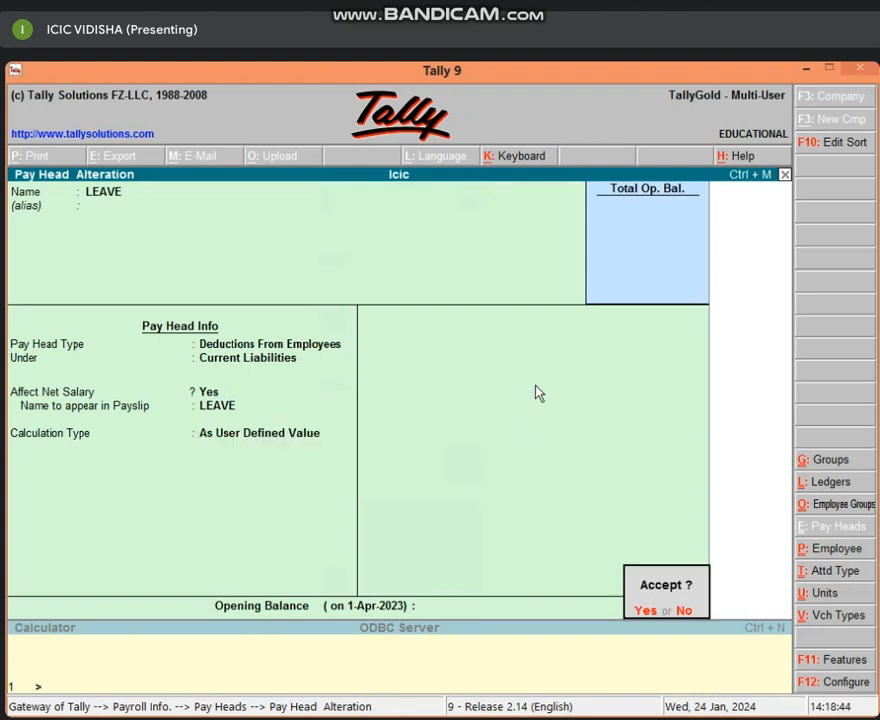
{"action": "key", "text": "Return"}
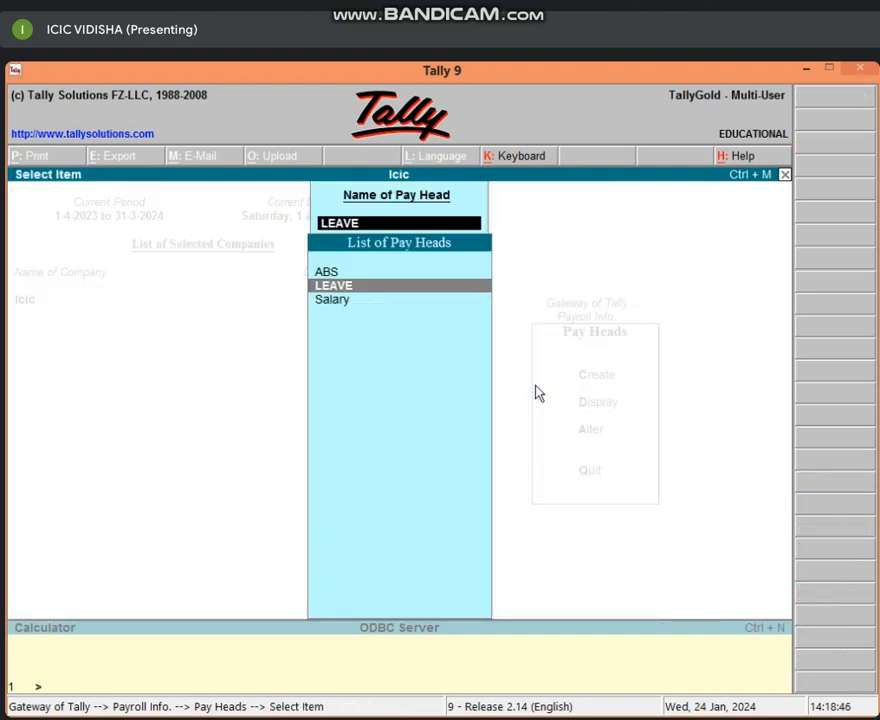
Review the ABS pay head's type, group, net salary and calculation settings, accept them as they are, and return to the Gateway of Tally.
{"action": "key", "text": "Up"}
{"action": "key", "text": "Return"}
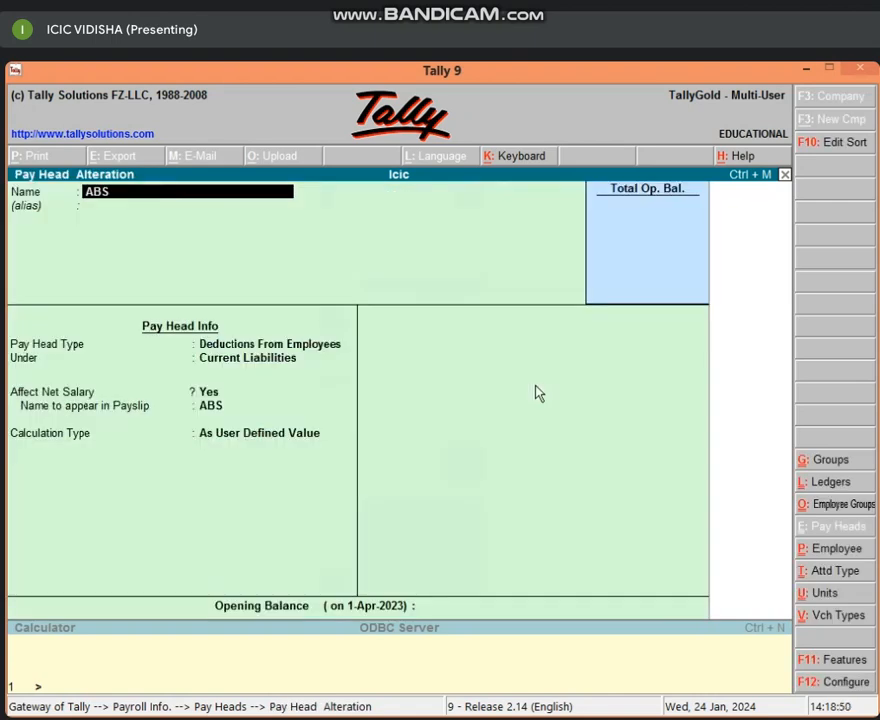
{"action": "key", "text": "Return"}
{"action": "key", "text": "Return"}
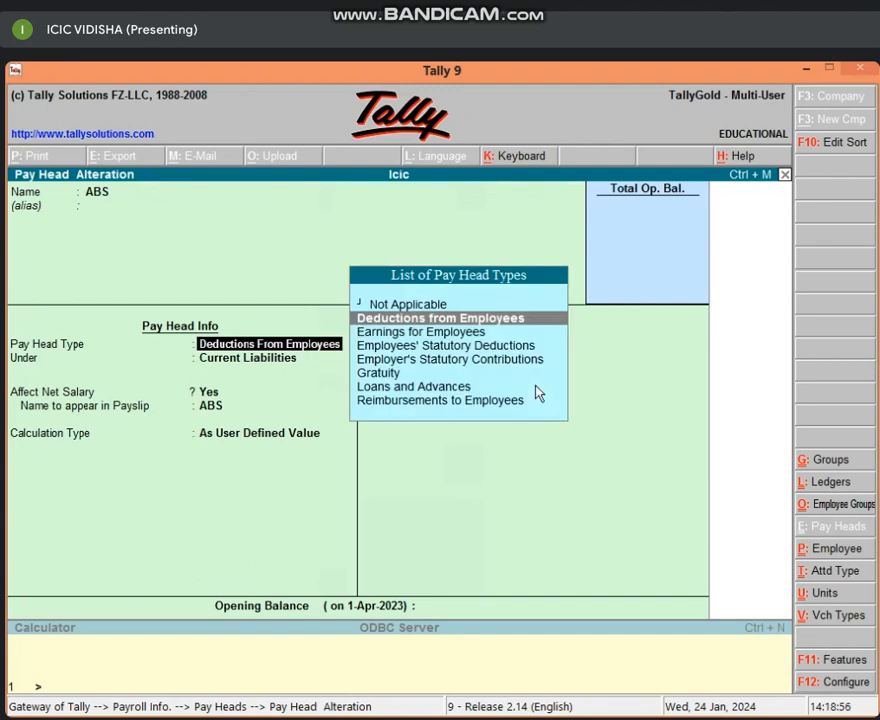
{"action": "key", "text": "Return"}
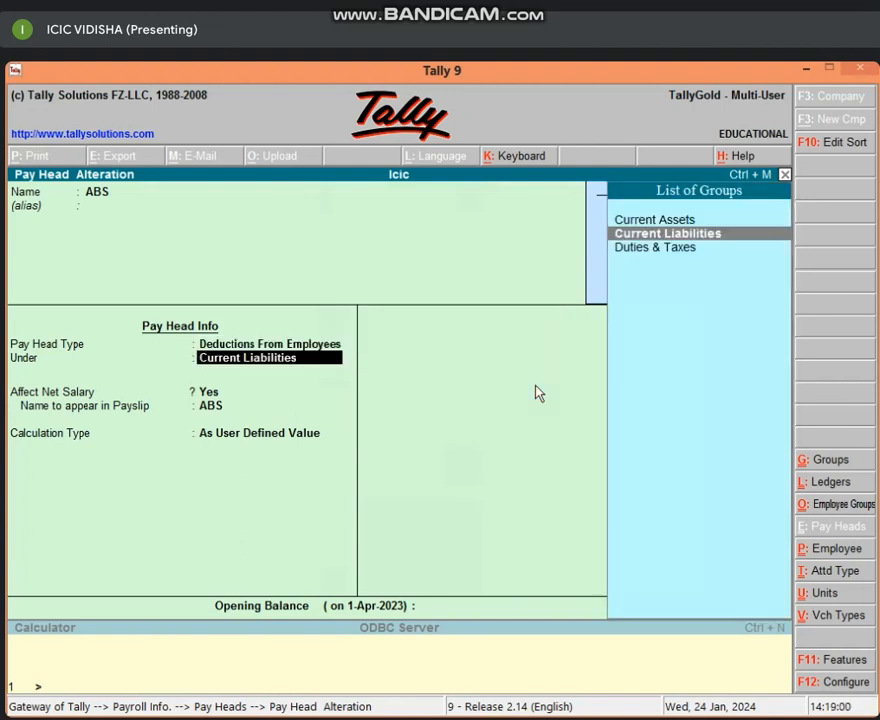
{"action": "key", "text": "Return"}
{"action": "key", "text": "Return"}
{"action": "key", "text": "Return"}
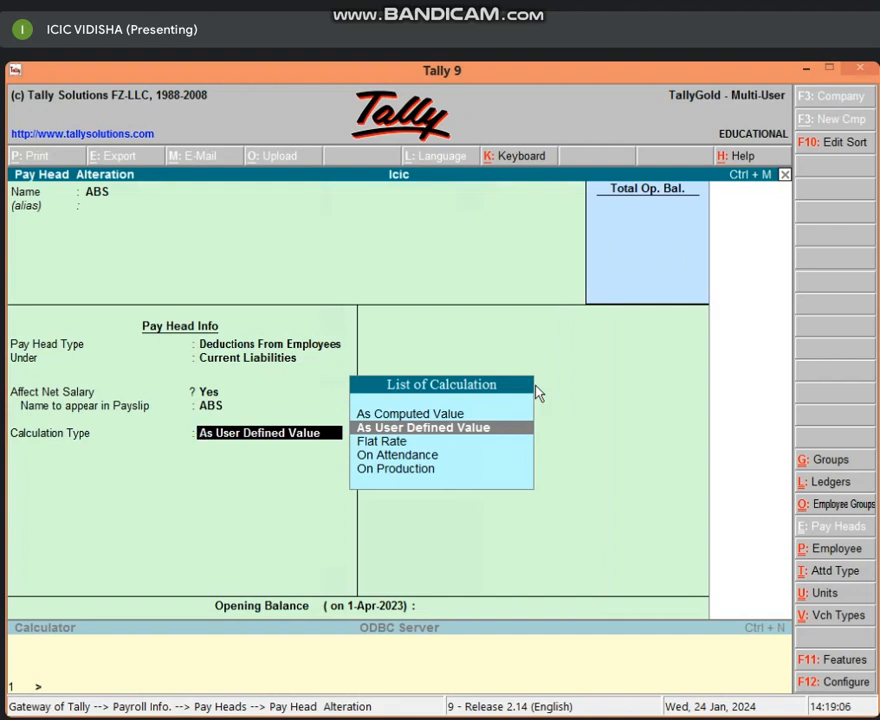
{"action": "key", "text": "Return"}
{"action": "key", "text": "Return"}
{"action": "key", "text": "Return"}
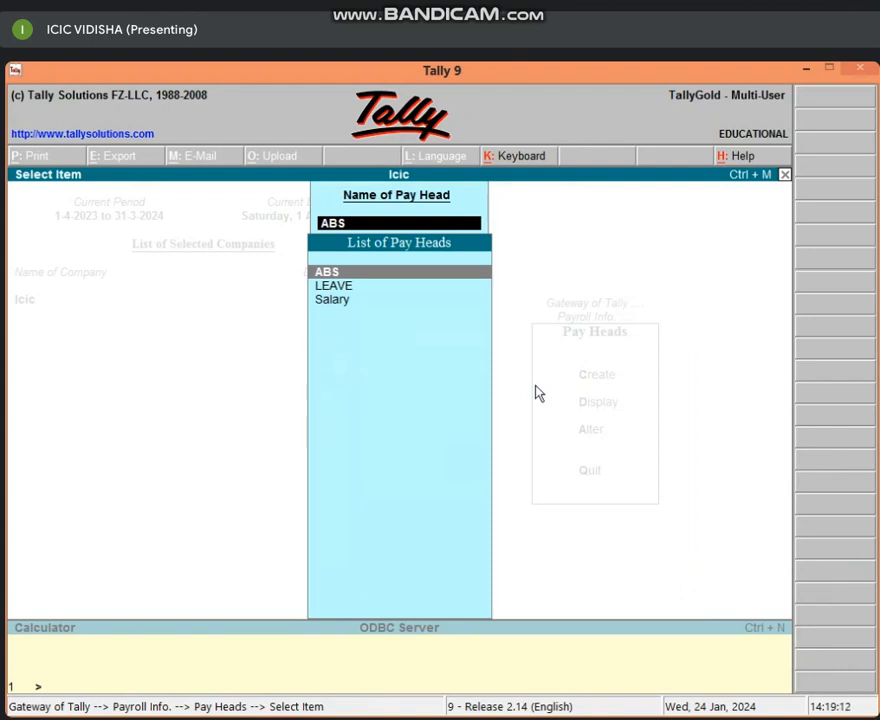
{"action": "key", "text": "Escape"}
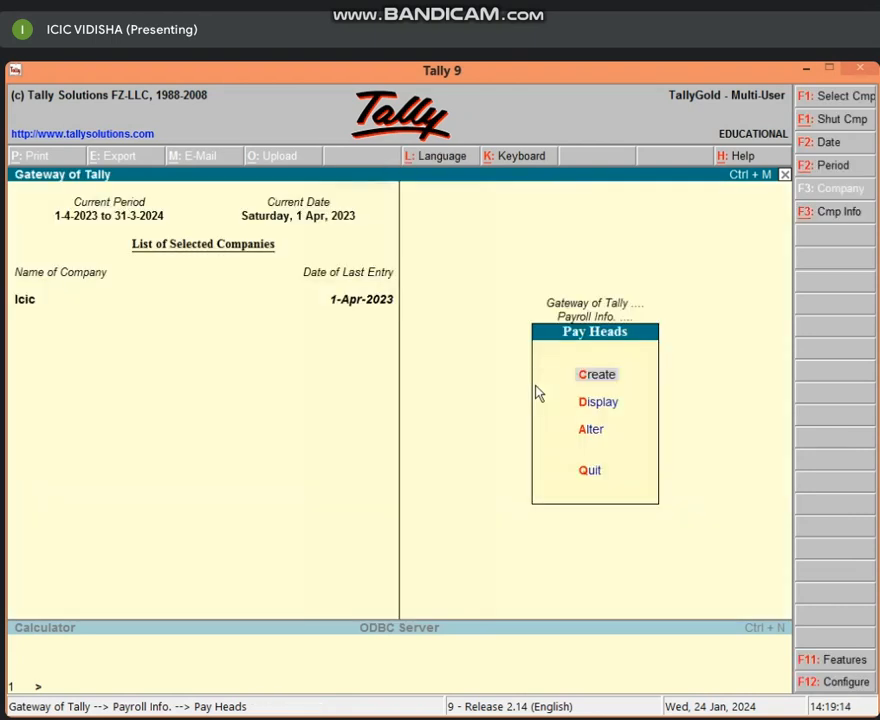
{"action": "key", "text": "Escape"}
{"action": "key", "text": "Escape"}
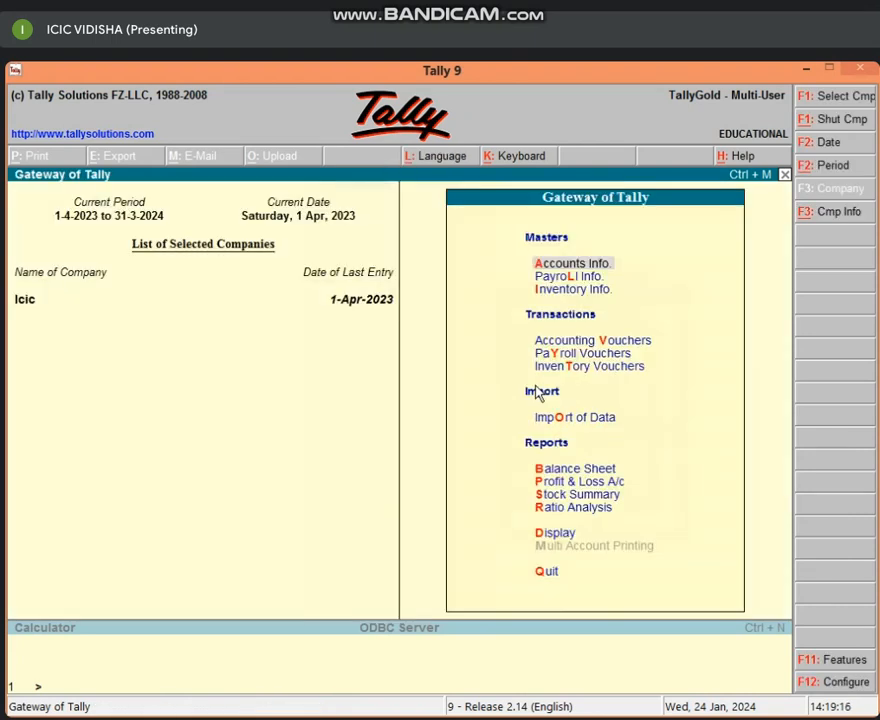
Create a single employee group named DEO under Primary in the payroll masters, and return to the payroll information menu.
{"action": "key", "text": "Down"}
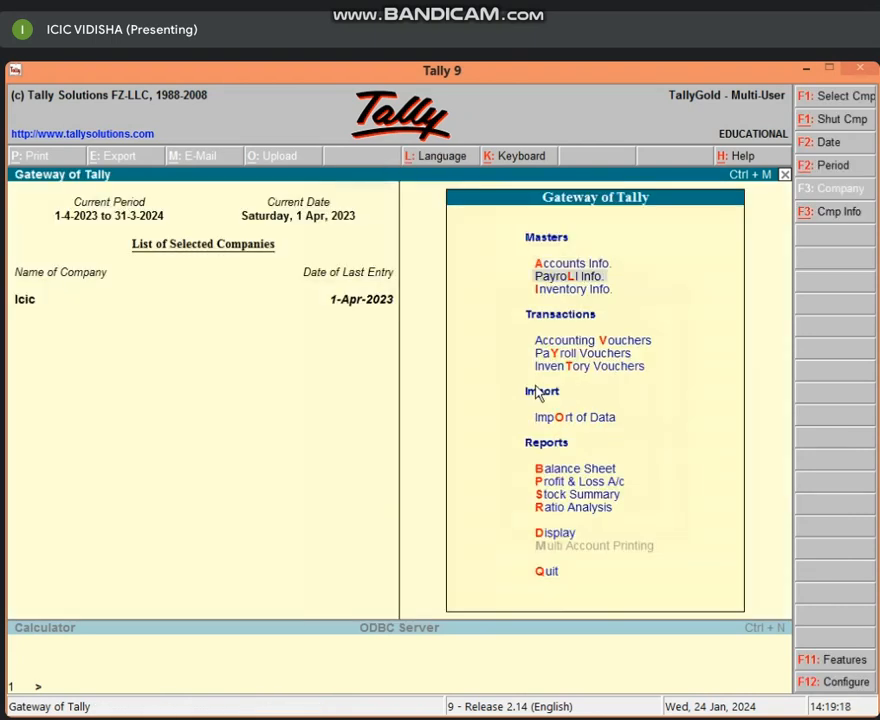
{"action": "key", "text": "Return"}
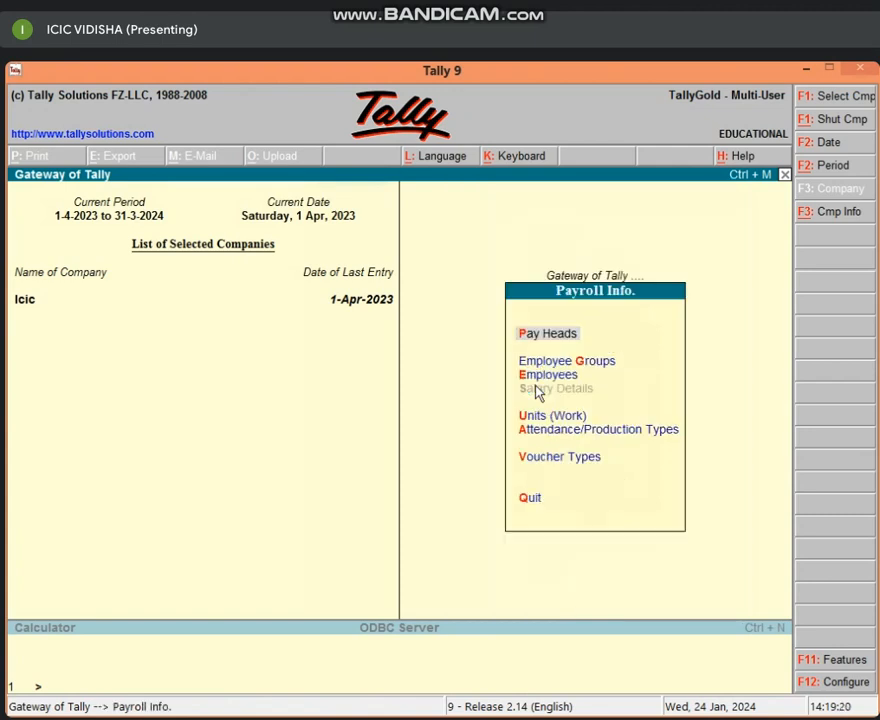
{"action": "key", "text": "Down"}
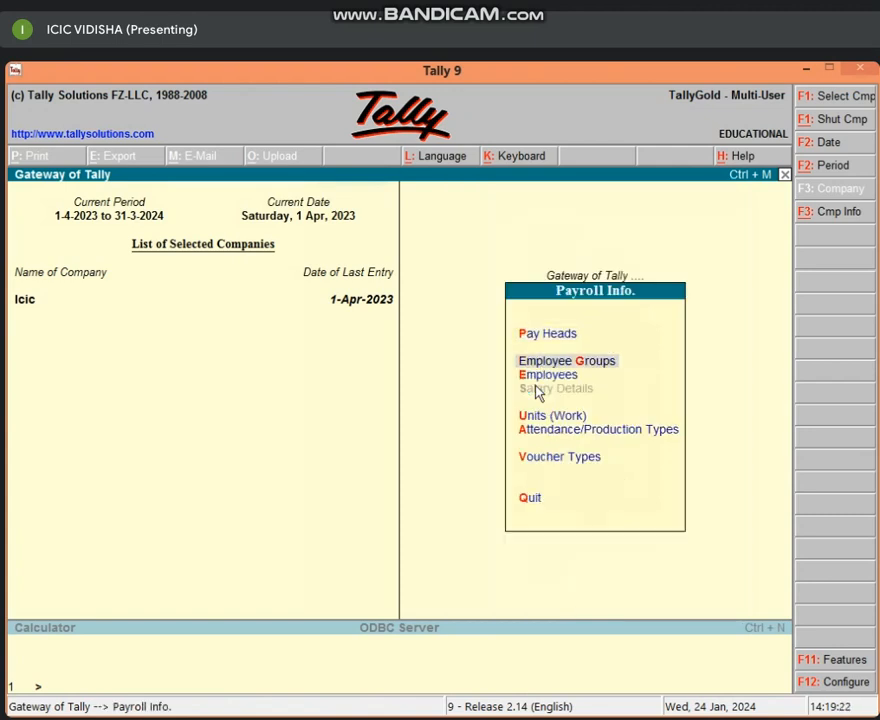
{"action": "key", "text": "Return"}
{"action": "key", "text": "Return"}
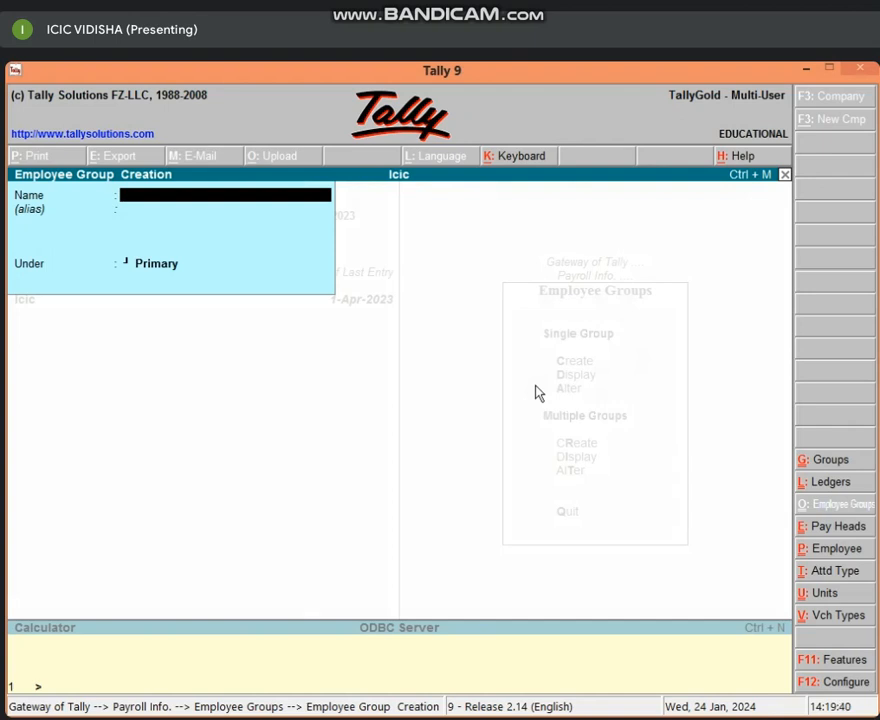
{"action": "type", "text": "DEO"}
{"action": "key", "text": "Return"}
{"action": "key", "text": "Return"}
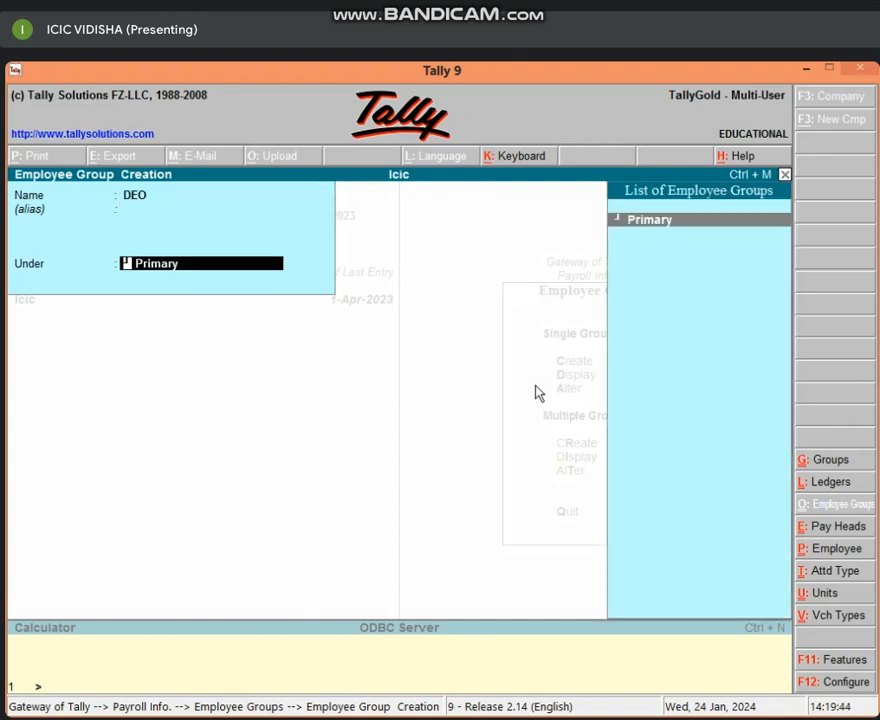
{"action": "key", "text": "Return"}
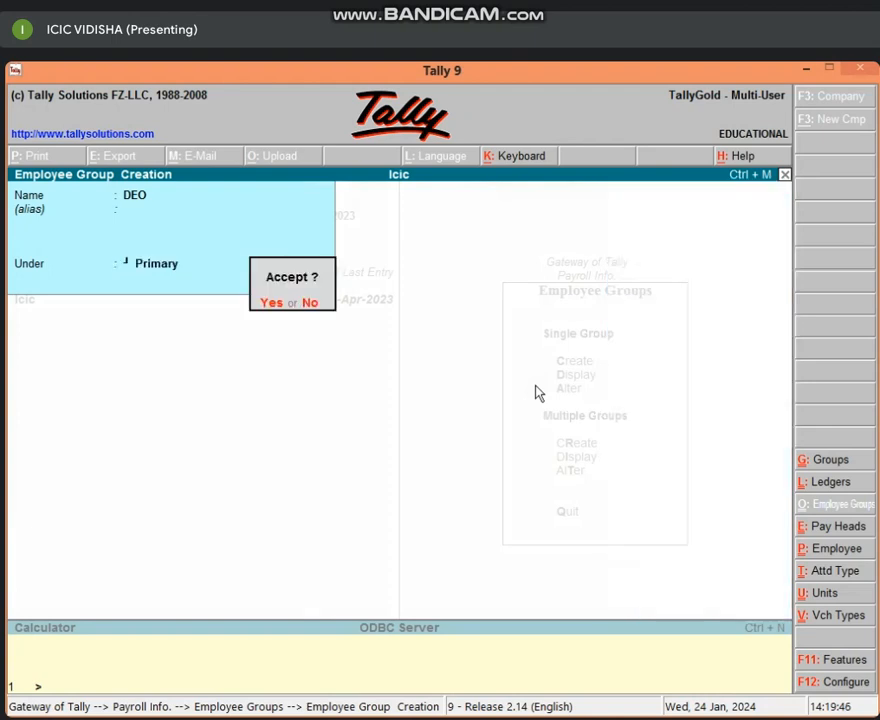
{"action": "key", "text": "Return"}
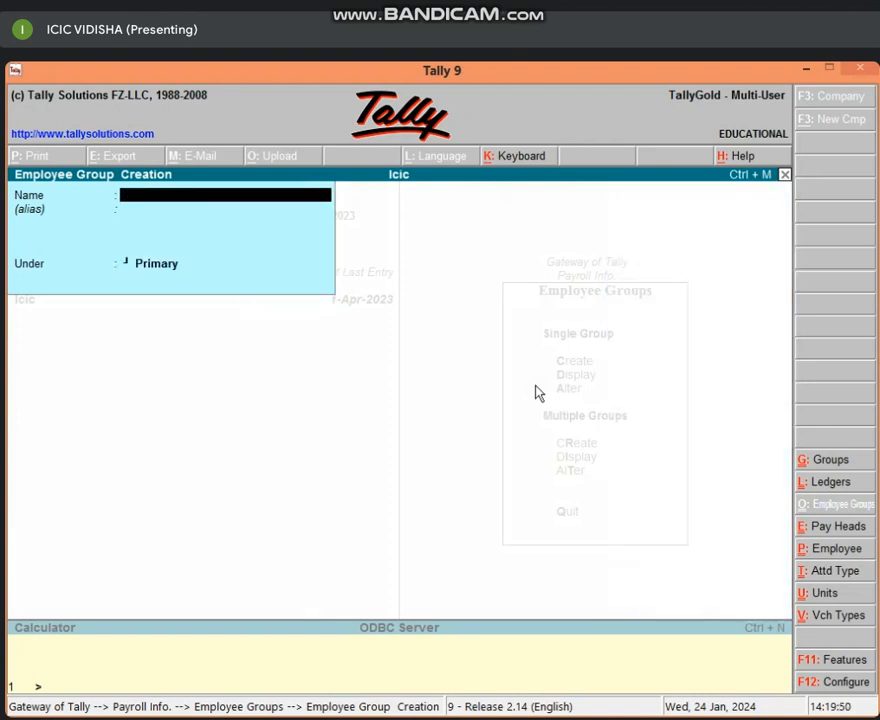
{"action": "key", "text": "Escape"}
{"action": "key", "text": "Return"}
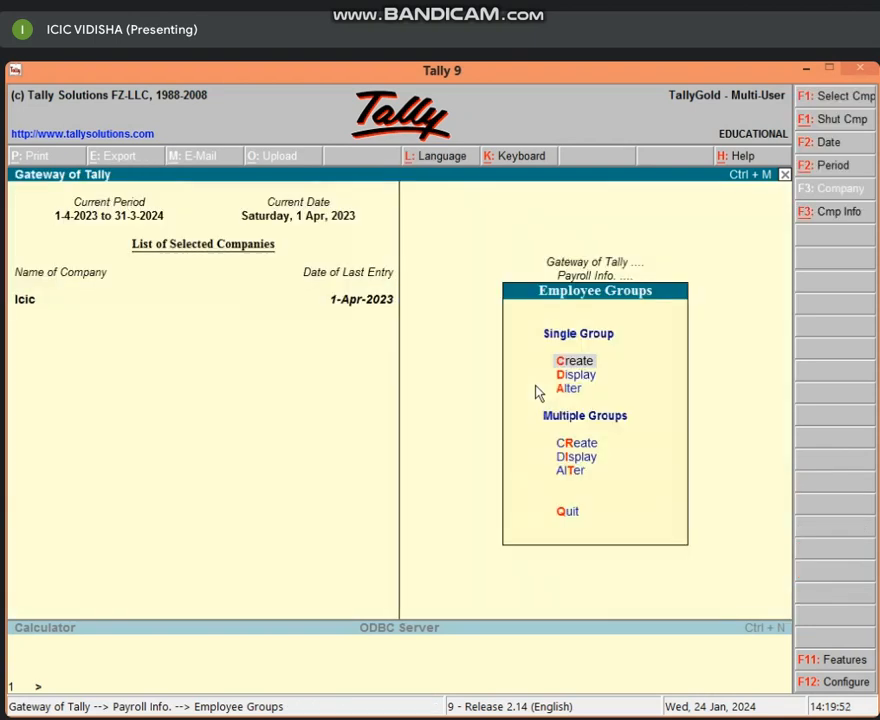
{"action": "key", "text": "Escape"}
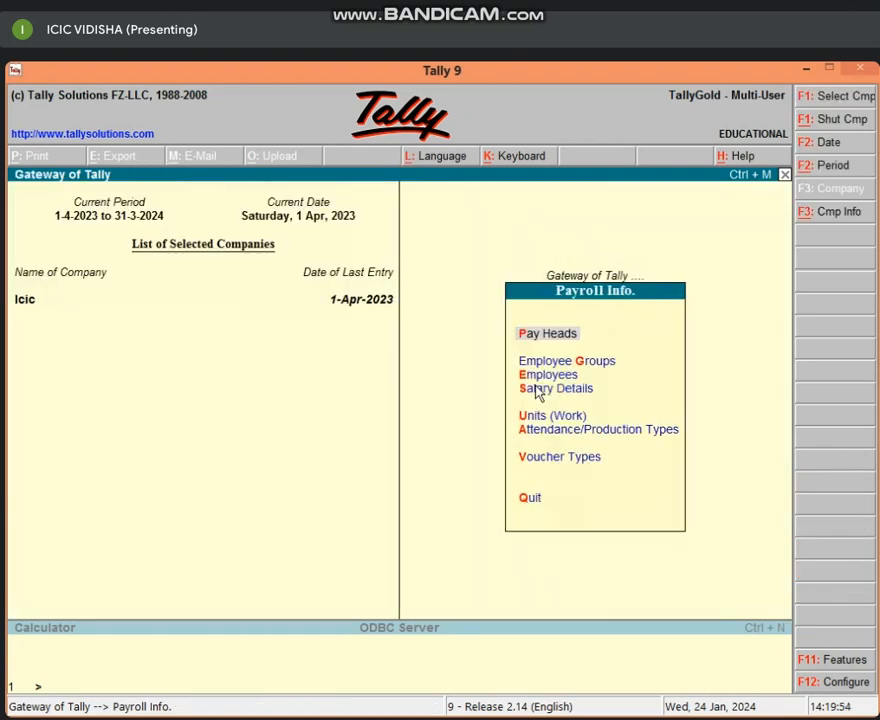
Start a new single employee record with the employee's name, place it under the DEO group, and accept 1-Apr-2023 as the joining date.
{"action": "key", "text": "Down"}
{"action": "key", "text": "Down"}
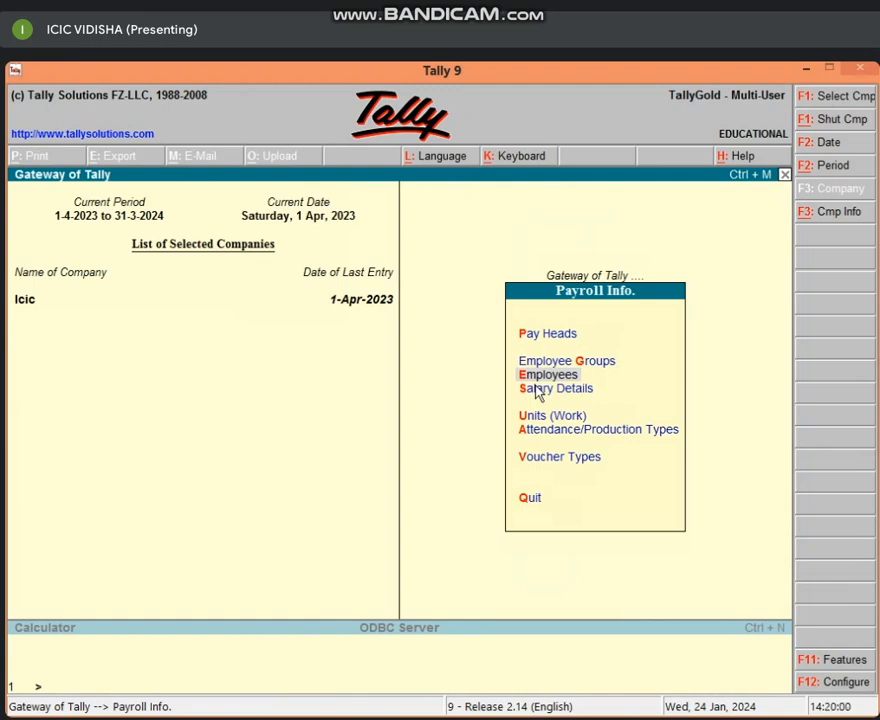
{"action": "key", "text": "Return"}
{"action": "key", "text": "Return"}
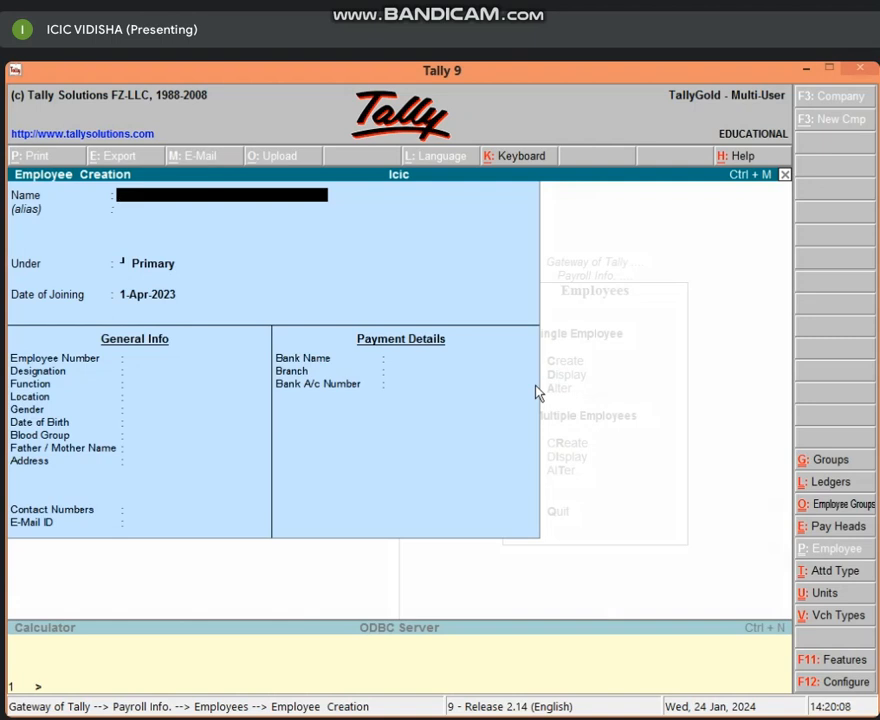
{"action": "type", "text": "SUHAN"}
{"action": "key", "text": "Return"}
{"action": "key", "text": "Return"}
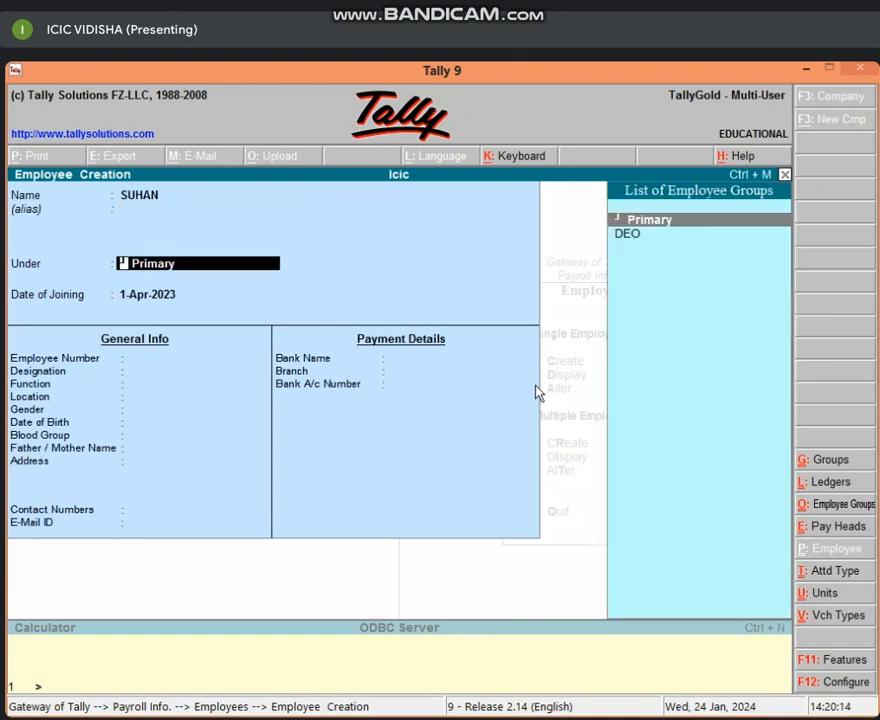
{"action": "key", "text": "Down"}
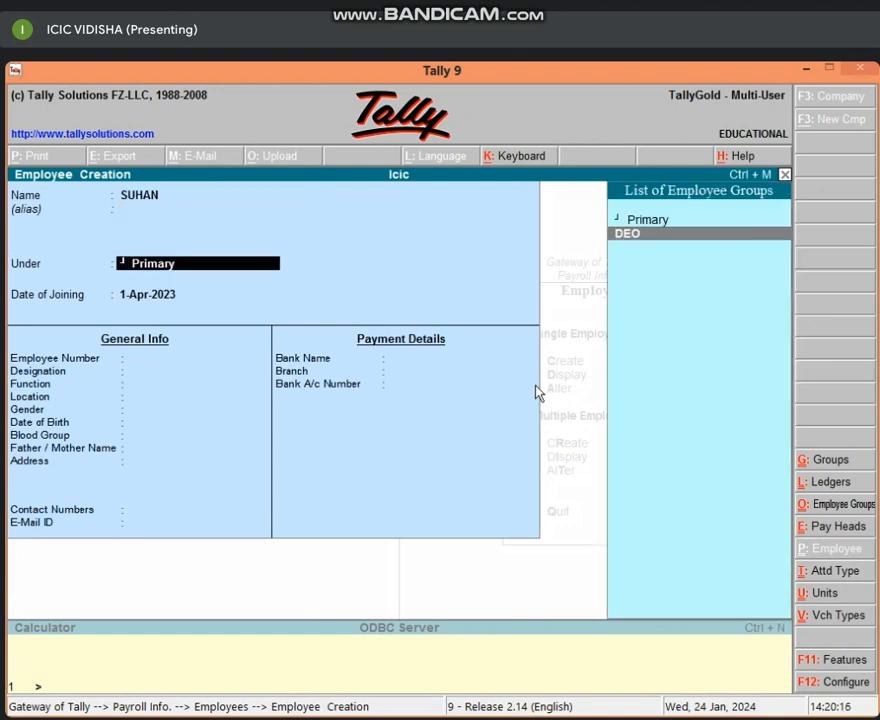
{"action": "key", "text": "Return"}
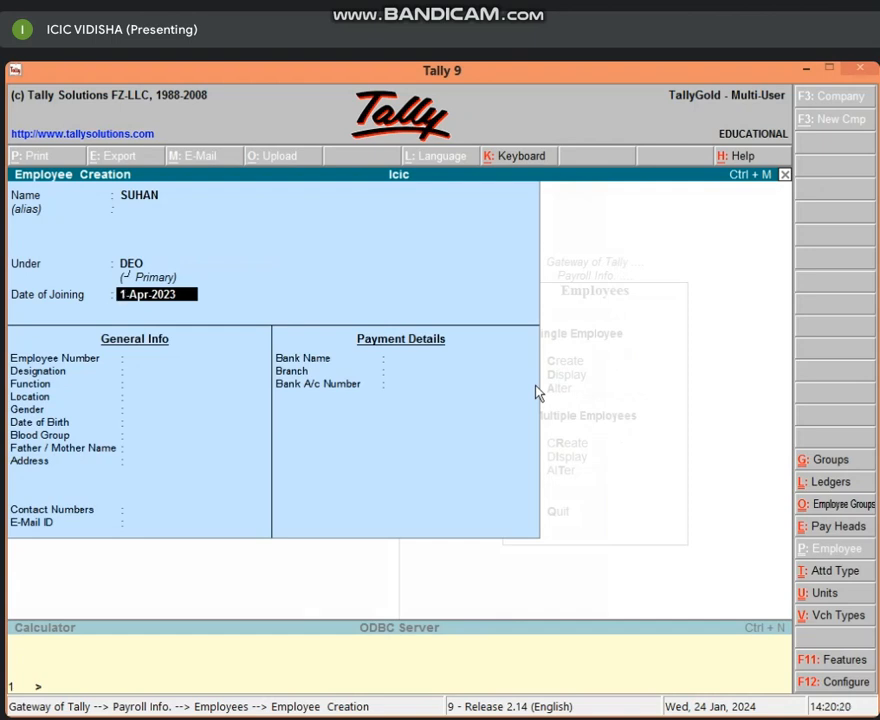
{"action": "key", "text": "Return"}
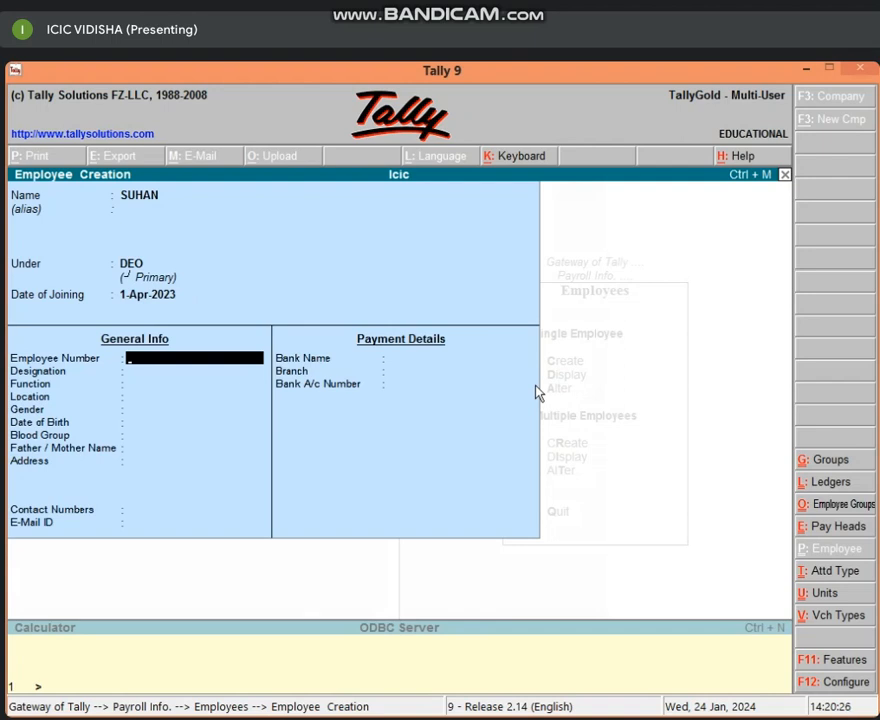
Enter the employee number and set the designation to DEO, leaving the function and location blank.
{"action": "type", "text": "3"}
{"action": "key", "text": "Return"}
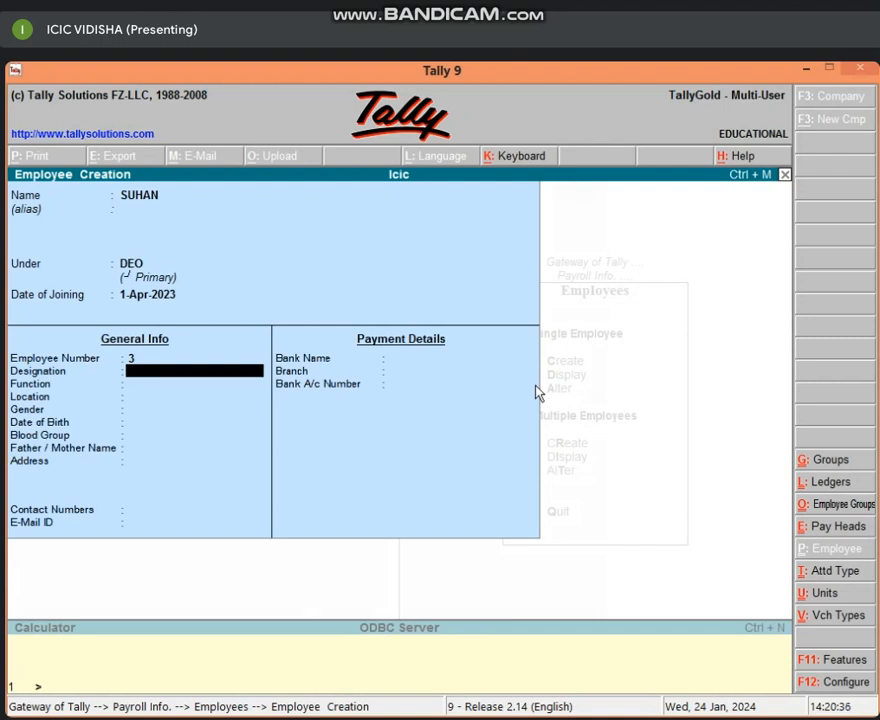
{"action": "type", "text": "DEO"}
{"action": "key", "text": "Return"}
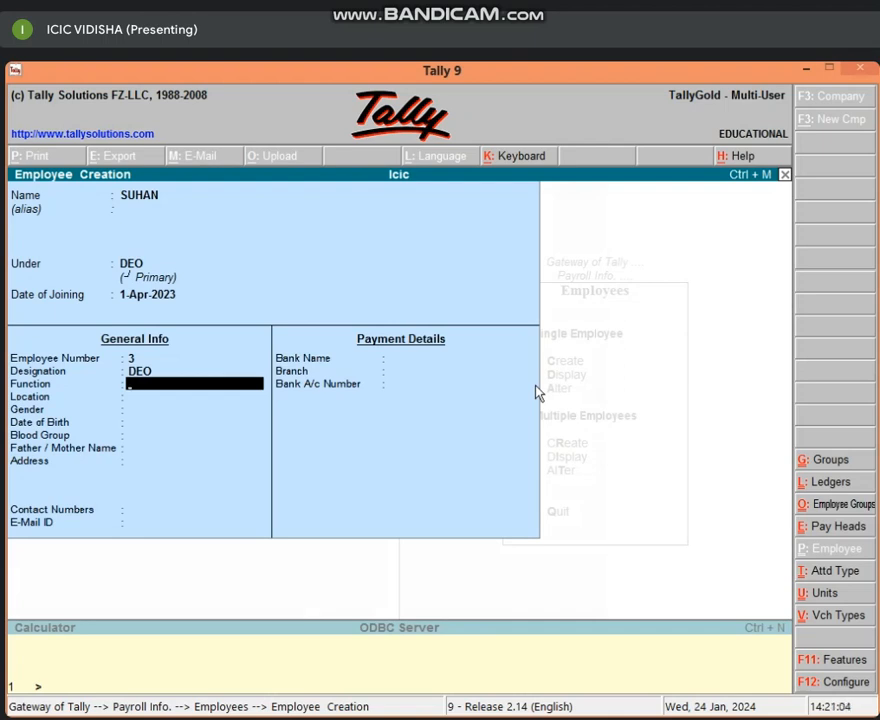
{"action": "key", "text": "Return"}
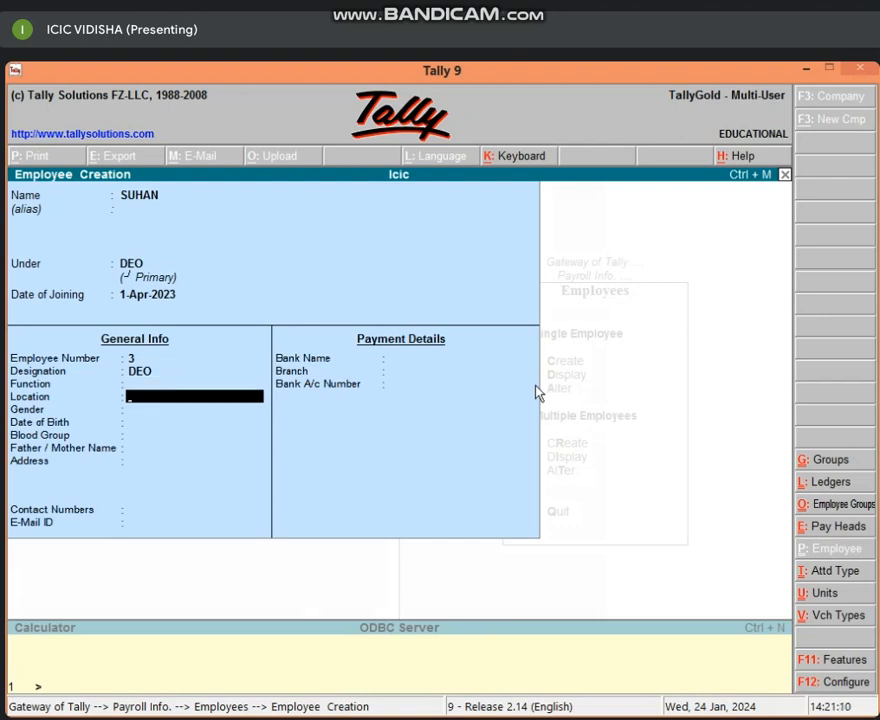
{"action": "key", "text": "Return"}
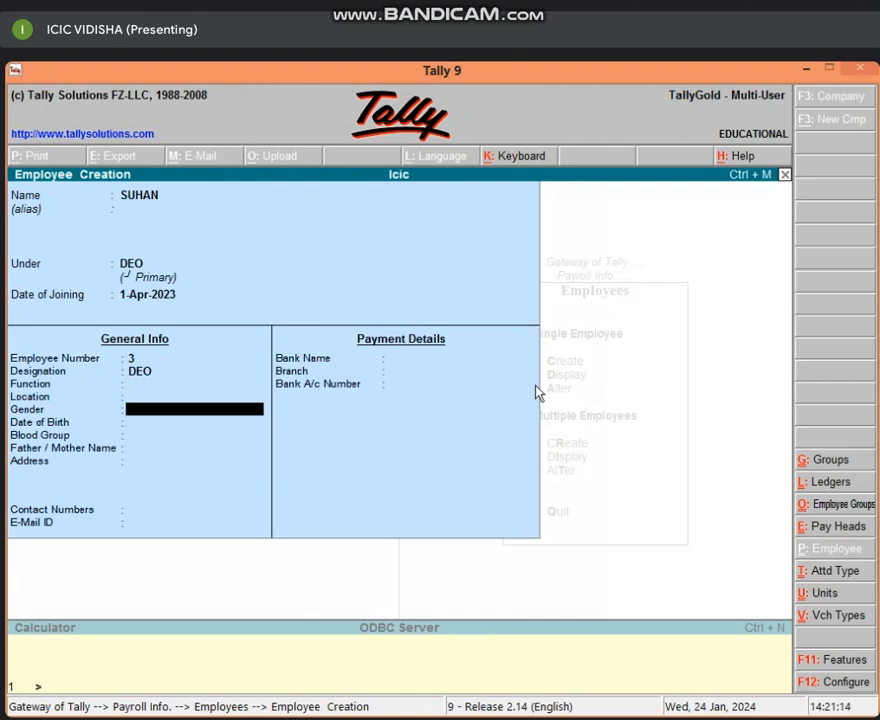
Leave the employee's gender, date of birth, blood group, parent name, address, contact number and e-mail blank.
{"action": "key", "text": "Return"}
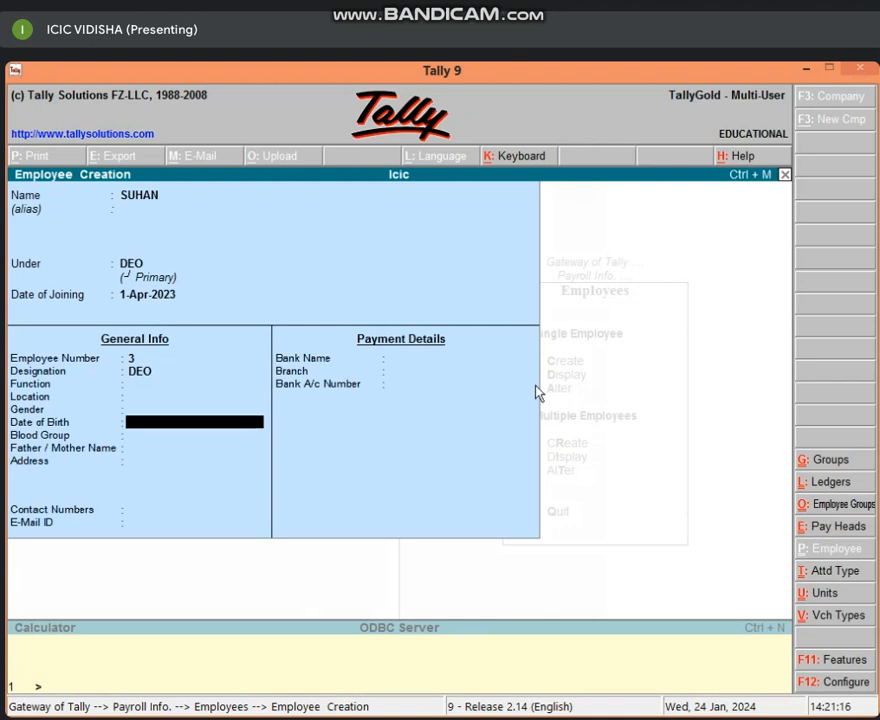
{"action": "key", "text": "Return"}
{"action": "key", "text": "Return"}
{"action": "key", "text": "Return"}
{"action": "key", "text": "Return"}
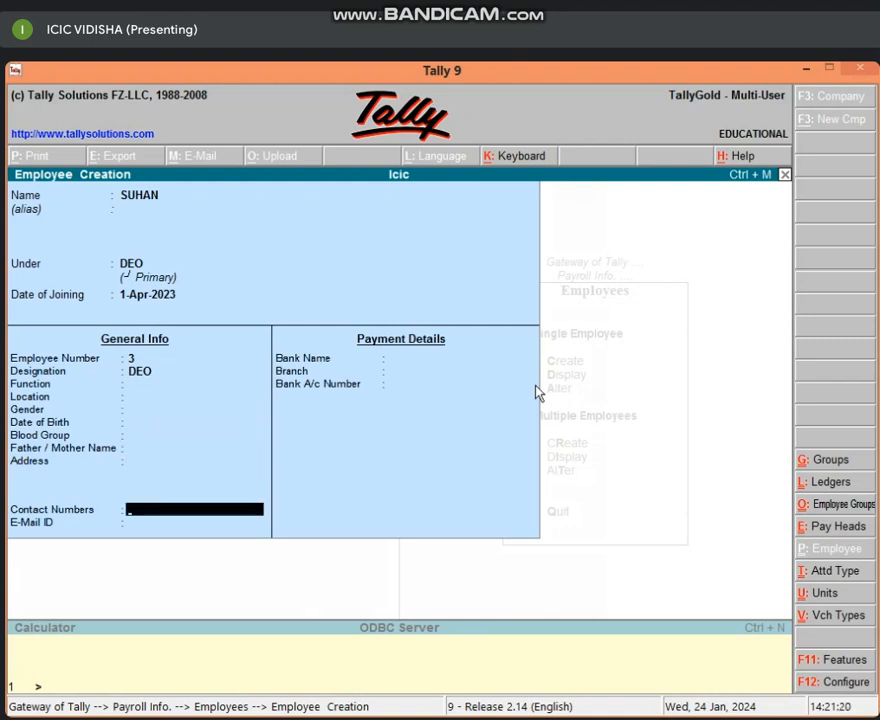
{"action": "key", "text": "Return"}
{"action": "key", "text": "Return"}
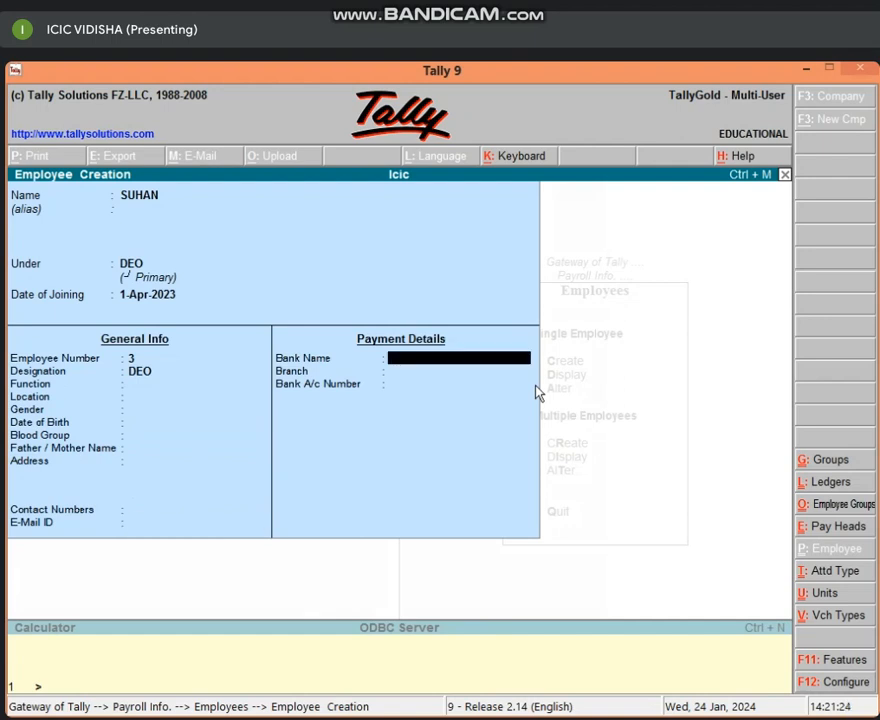
Leave the bank details blank, save the employee record, and return to the Gateway of Tally.
{"action": "key", "text": "Return"}
{"action": "key", "text": "Return"}
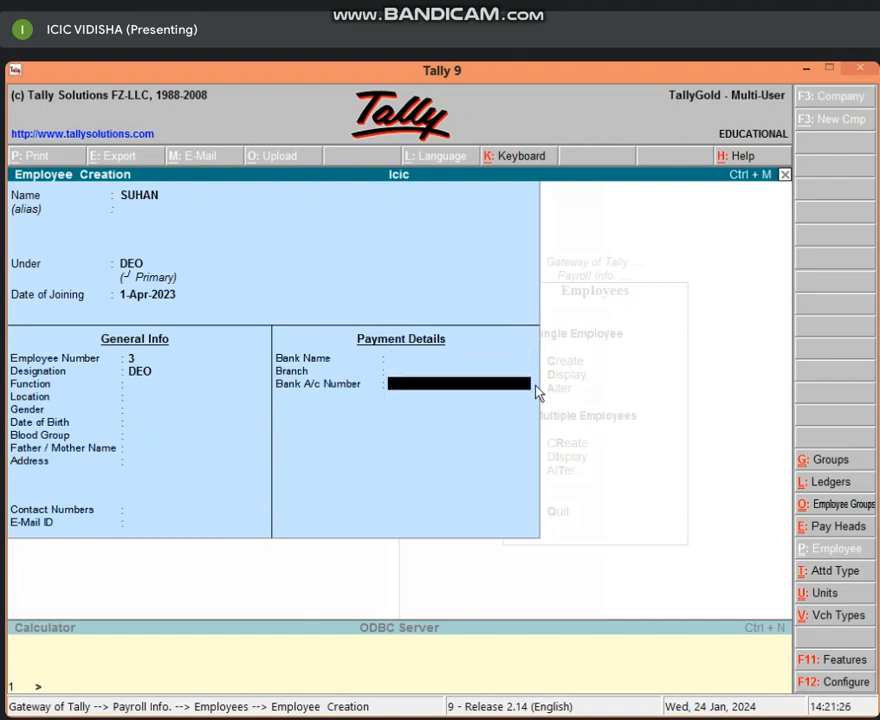
{"action": "key", "text": "Return"}
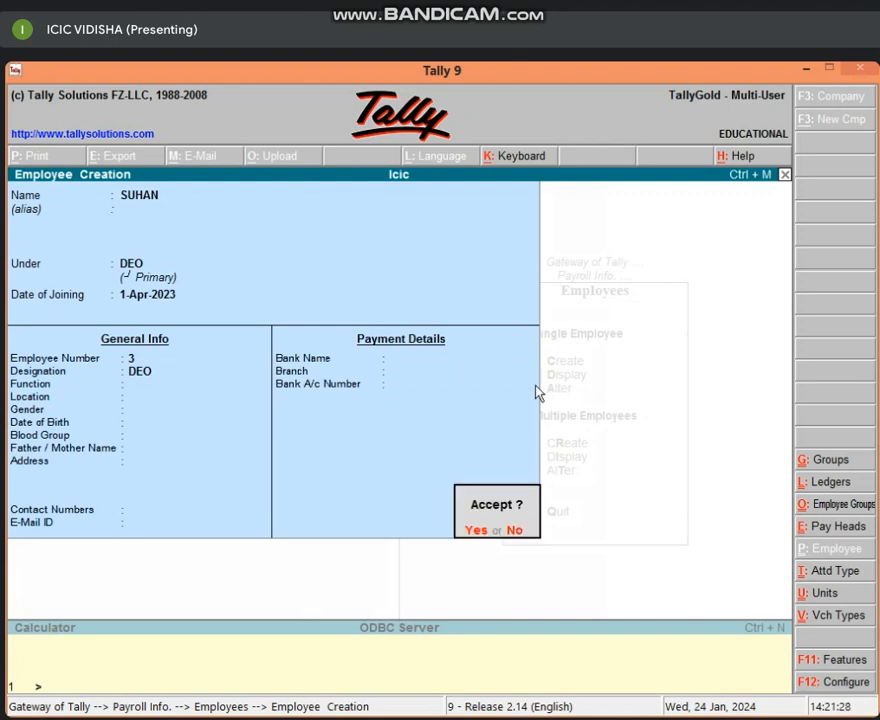
{"action": "key", "text": "Return"}
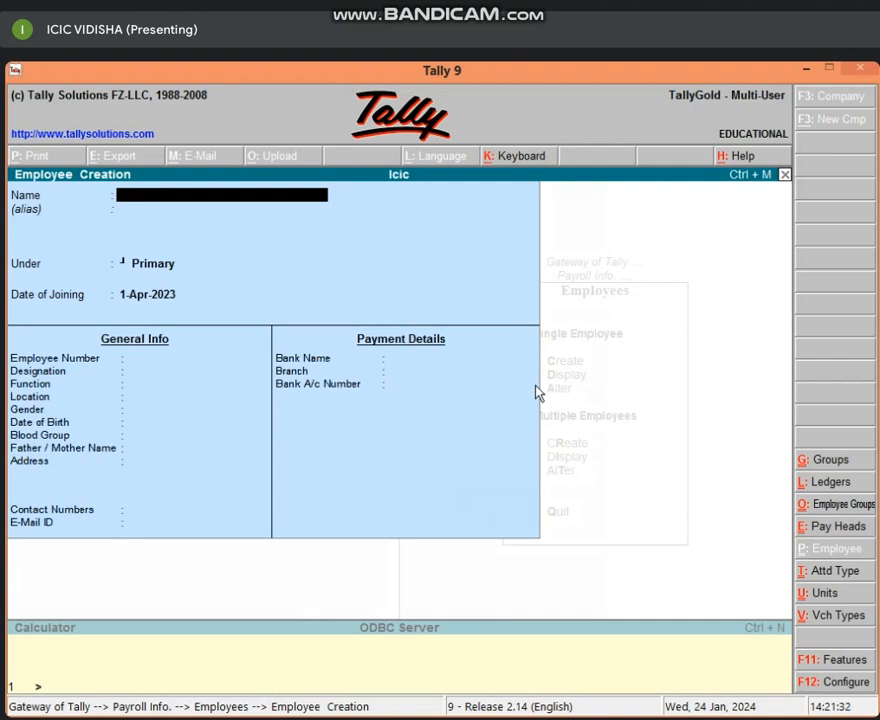
{"action": "key", "text": "Escape"}
{"action": "key", "text": "Return"}
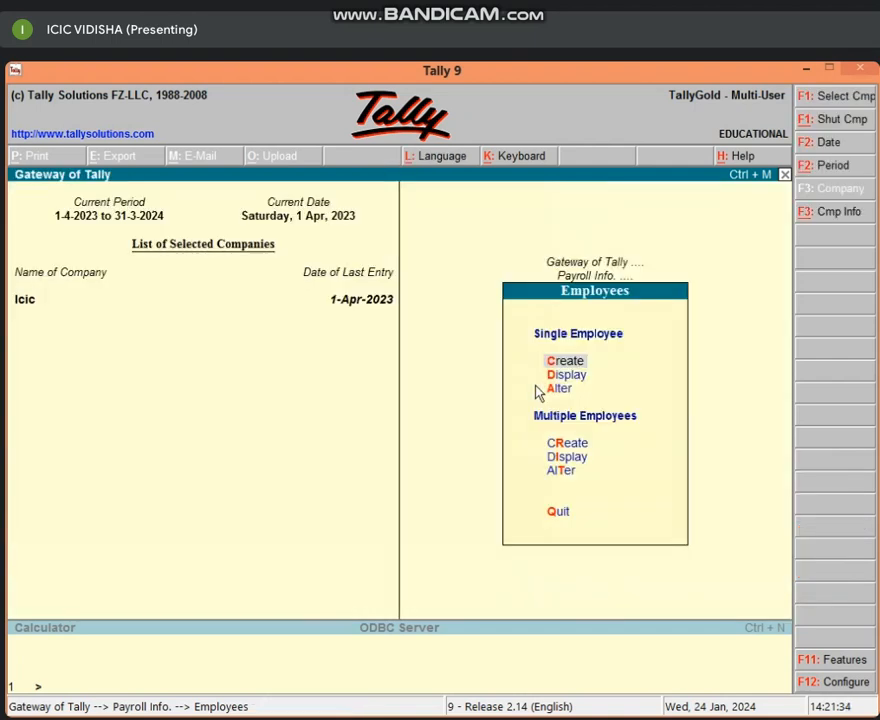
{"action": "key", "text": "Escape"}
{"action": "key", "text": "Escape"}
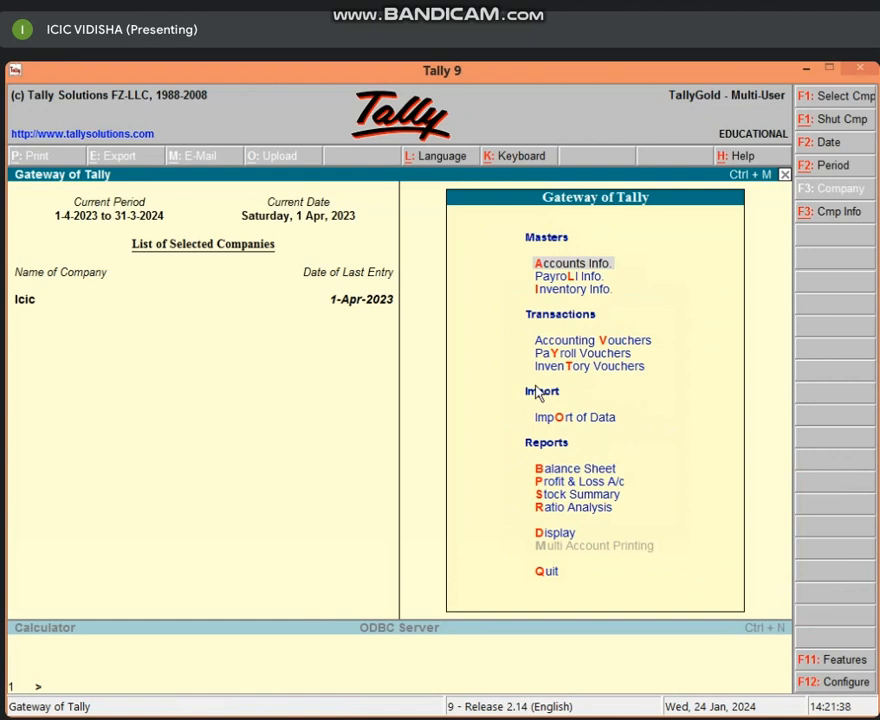
Start a payroll voucher with Cash as the account and choose the new employee in the particulars.
{"action": "key", "text": "y"}
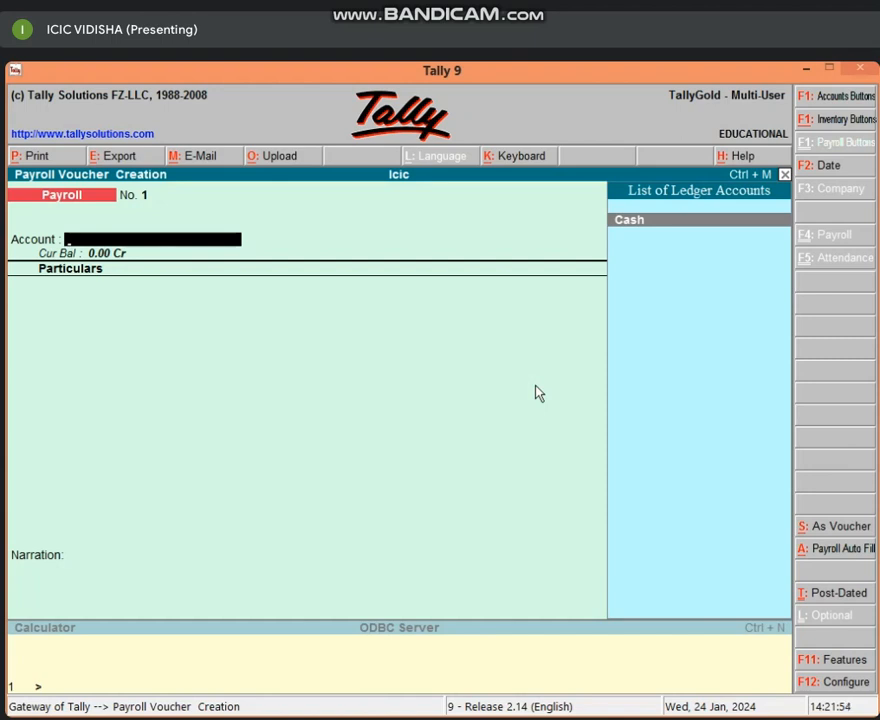
{"action": "key", "text": "Return"}
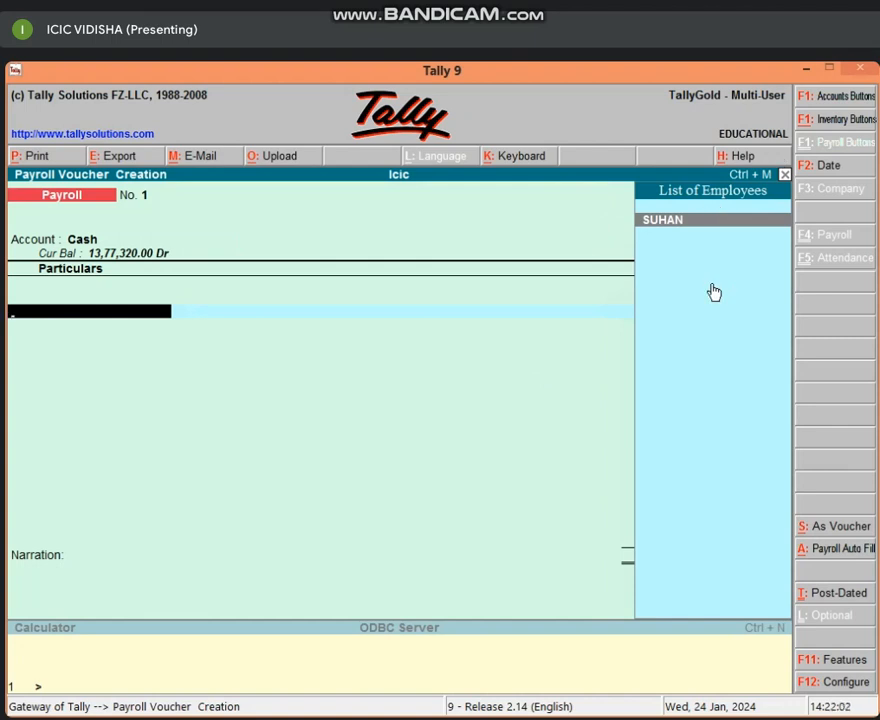
{"action": "key", "text": "Return"}
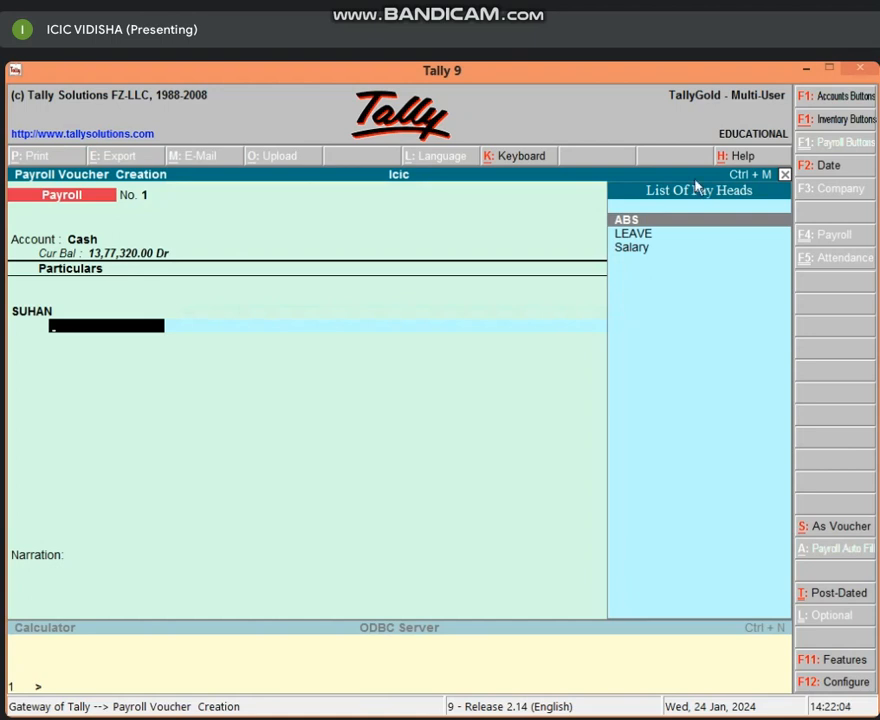
Add the Salary pay head for the employee with an amount of 10,000 as a debit.
{"action": "key", "text": "Down"}
{"action": "key", "text": "Down"}
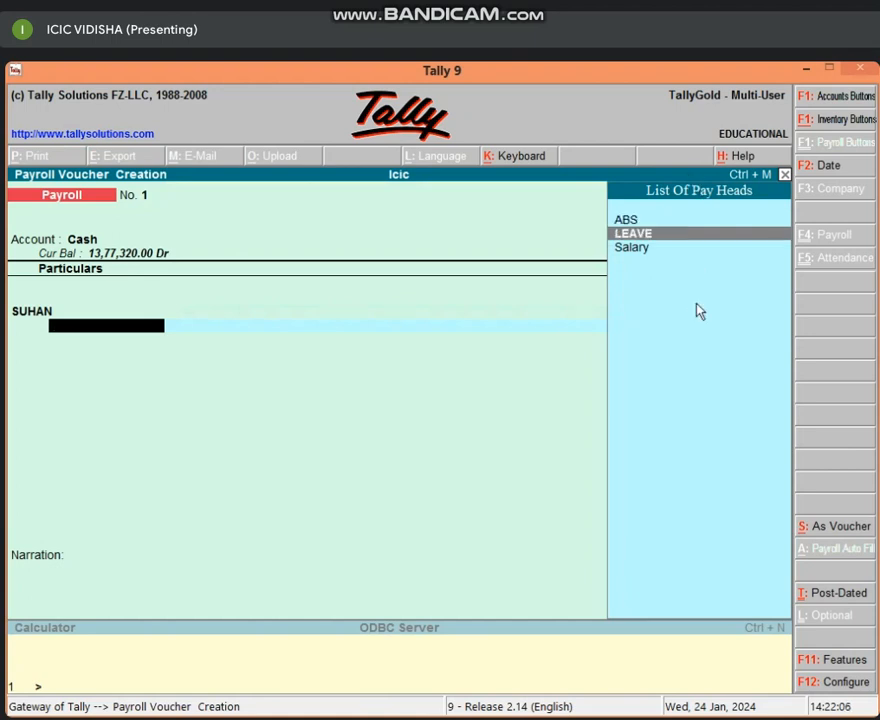
{"action": "key", "text": "Return"}
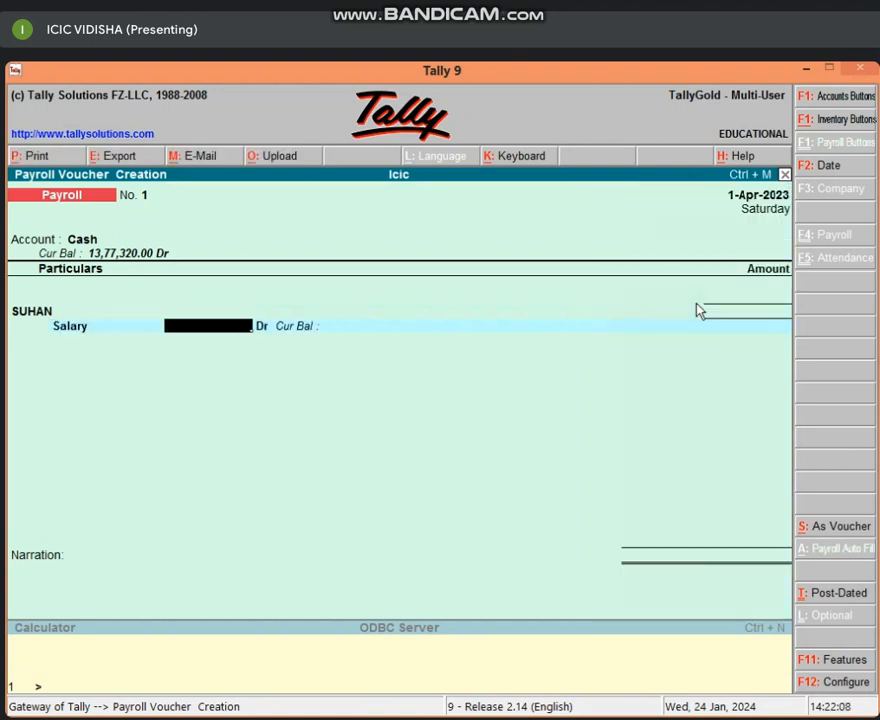
{"action": "type", "text": "10000"}
{"action": "key", "text": "Return"}
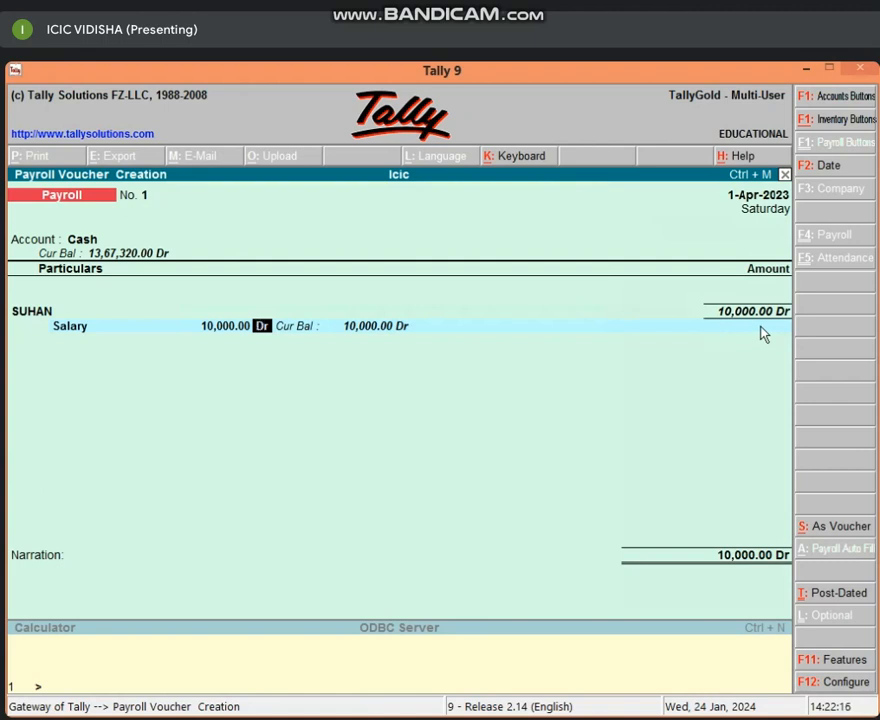
{"action": "key", "text": "Return"}
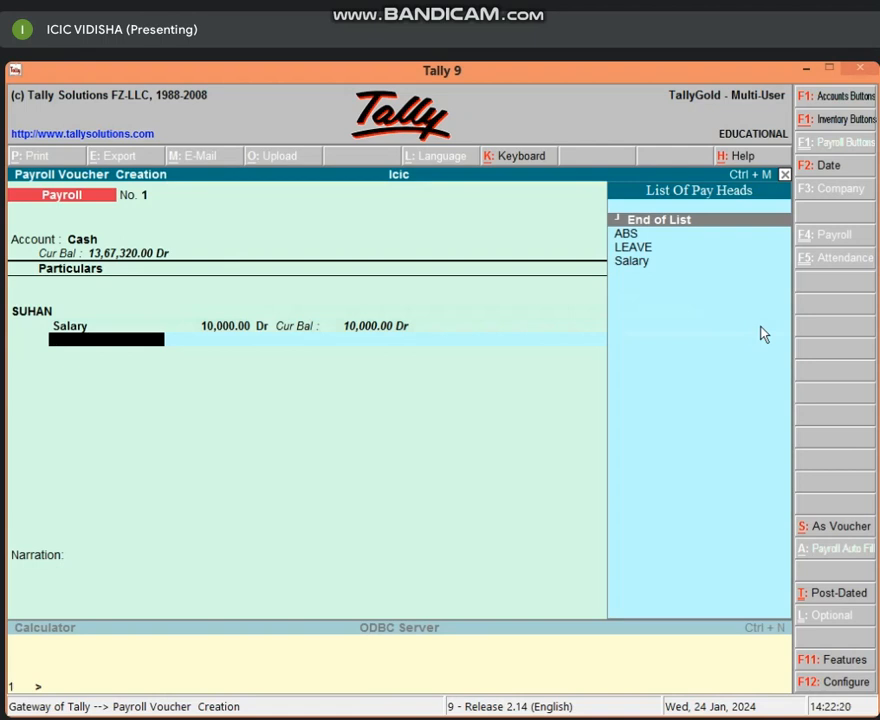
Add the LEAVE pay head, calculate 10000/31 in the built-in calculator, and enter the rounded amount 323 as a credit.
{"action": "key", "text": "Down"}
{"action": "key", "text": "Down"}
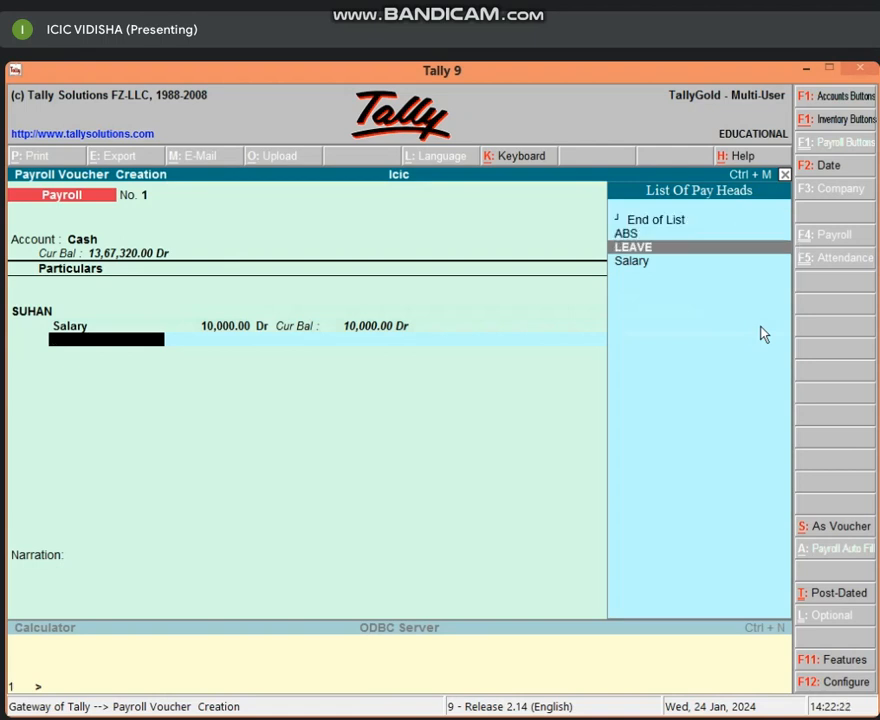
{"action": "key", "text": "Return"}
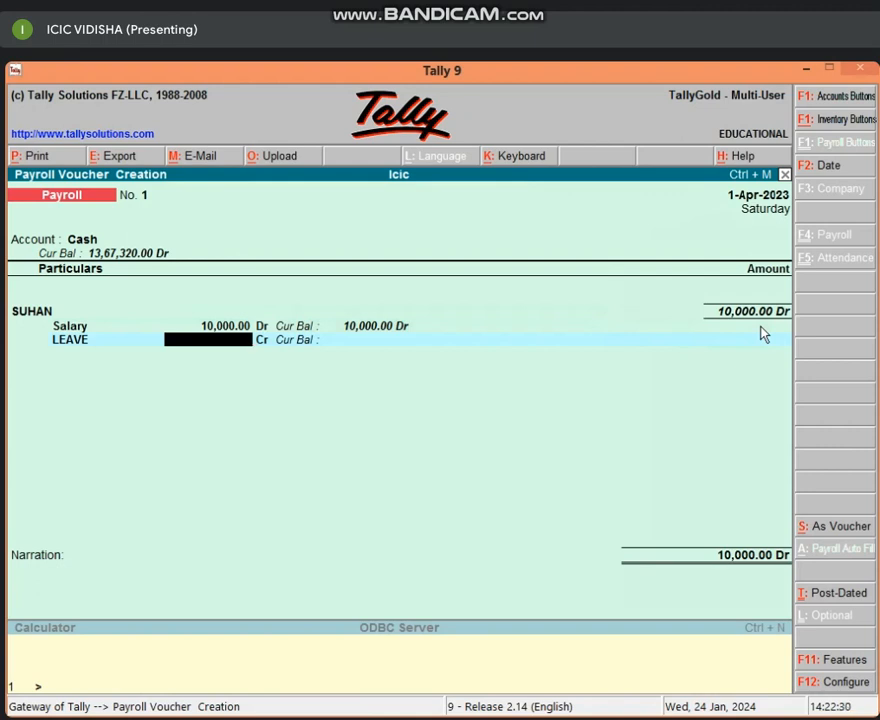
{"action": "key", "text": "ctrl+n"}
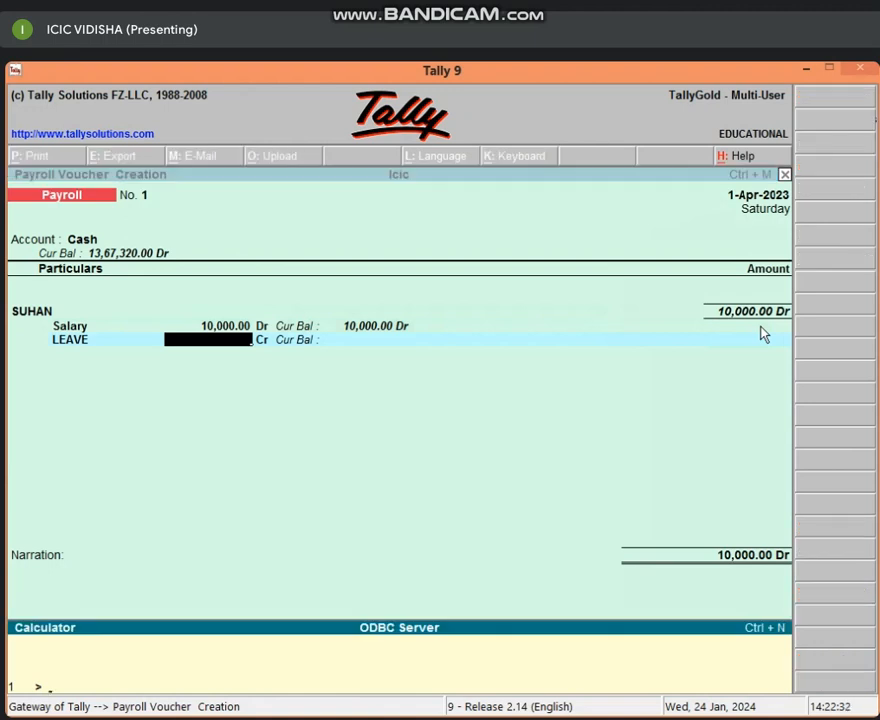
{"action": "type", "text": "10000/31"}
{"action": "key", "text": "Return"}
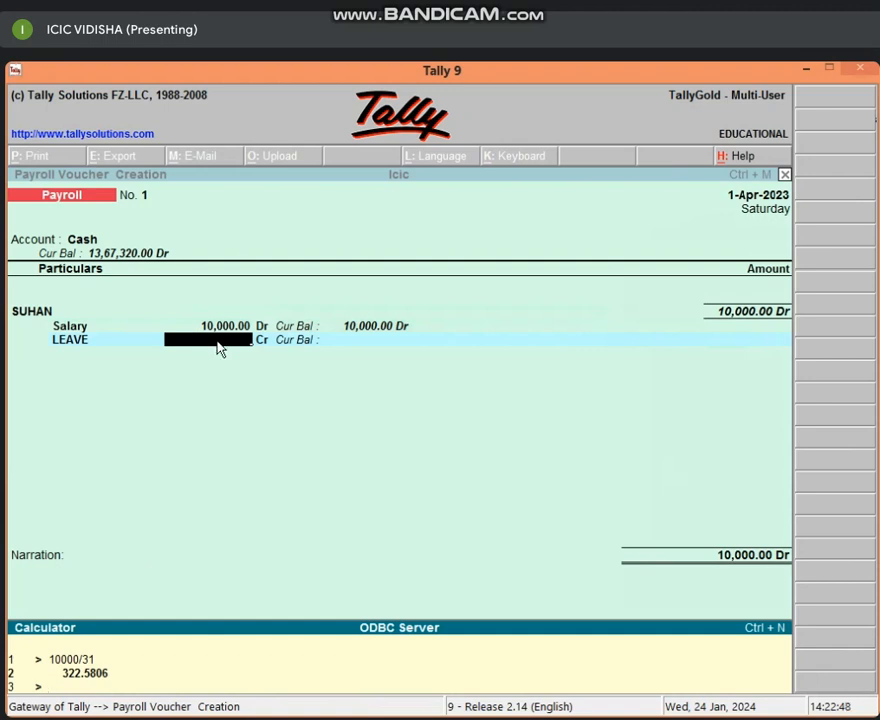
{"action": "key", "text": "ctrl+m"}
{"action": "type", "text": "323"}
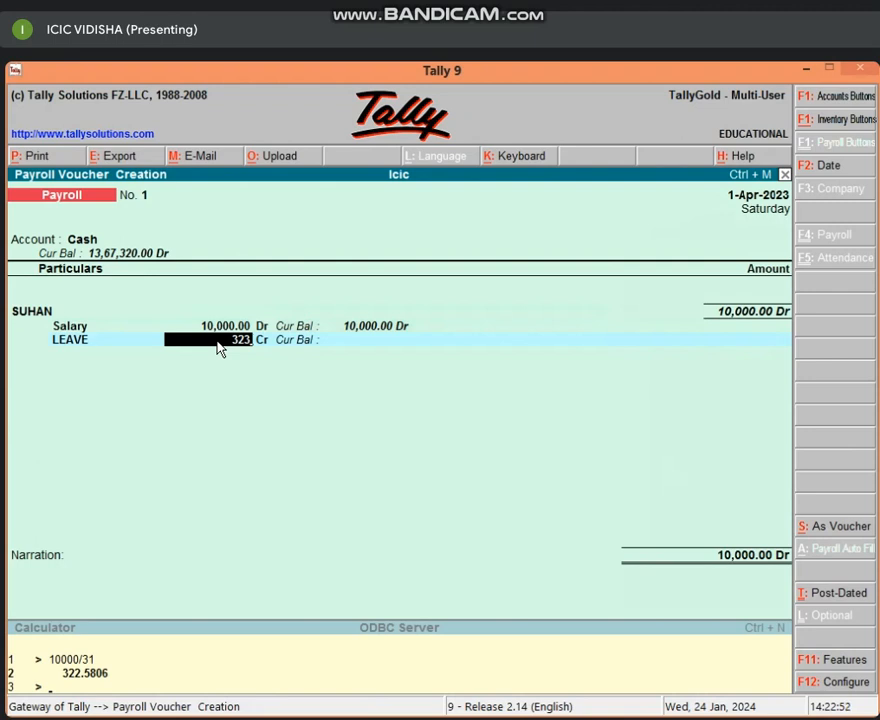
{"action": "key", "text": "Return"}
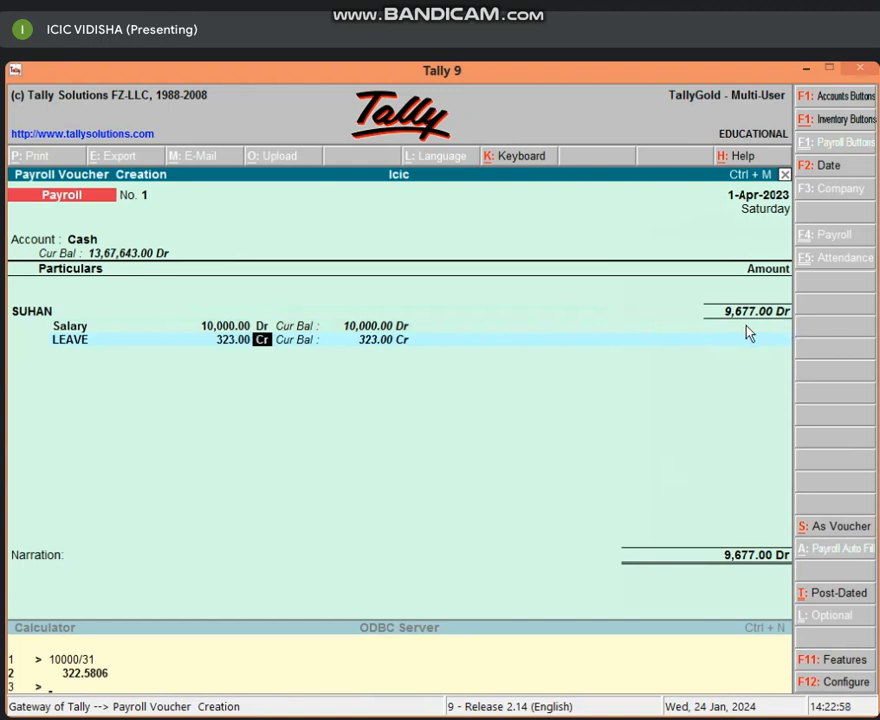
{"action": "key", "text": "Return"}
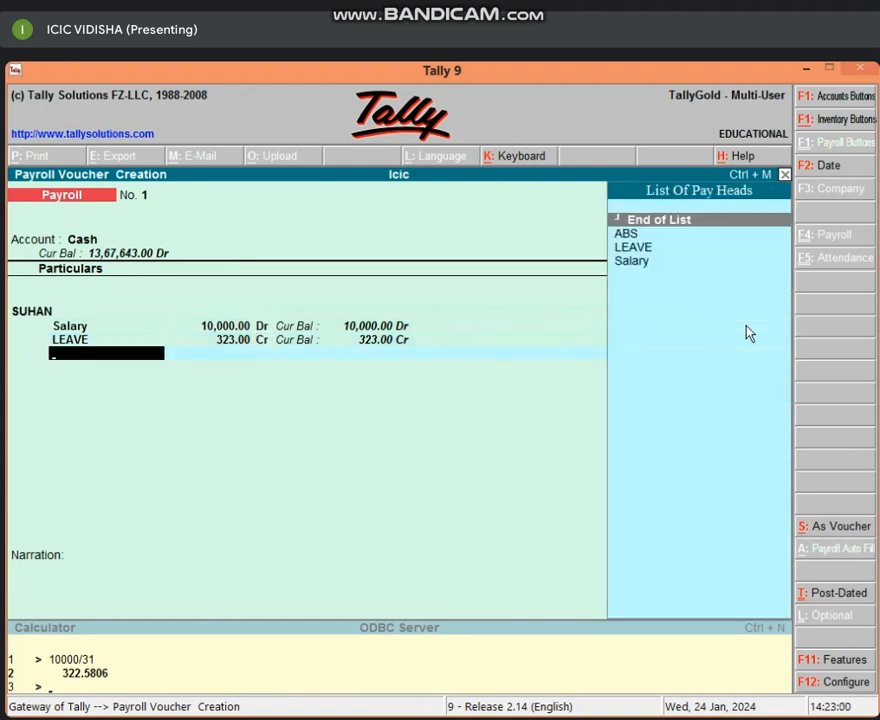
Add the ABS pay head, calculate two days' pay as 322*2 and 10000/31*2, and enter 645 as a credit.
{"action": "key", "text": "Down"}
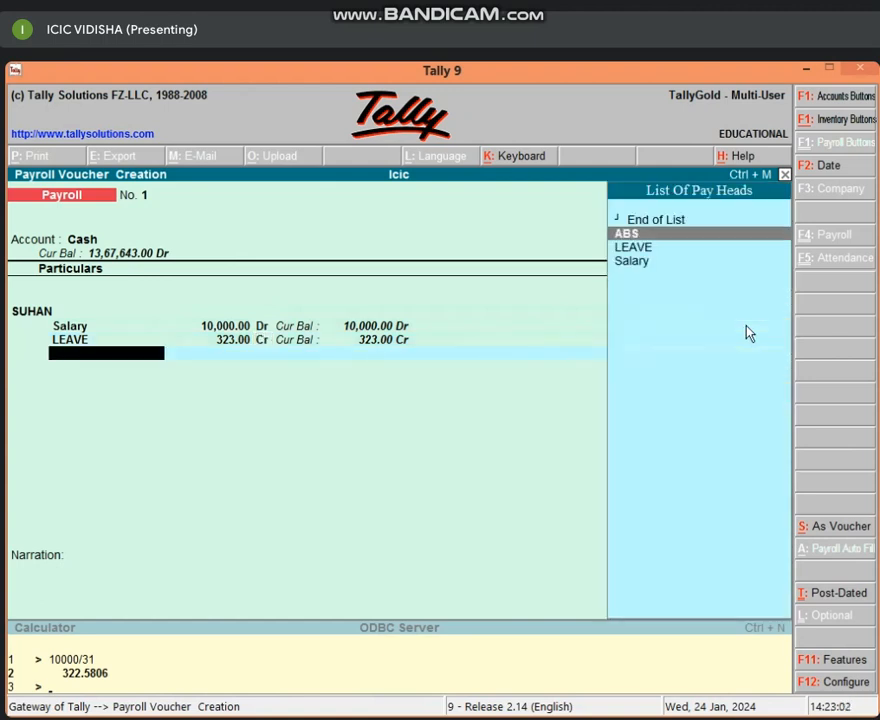
{"action": "key", "text": "Return"}
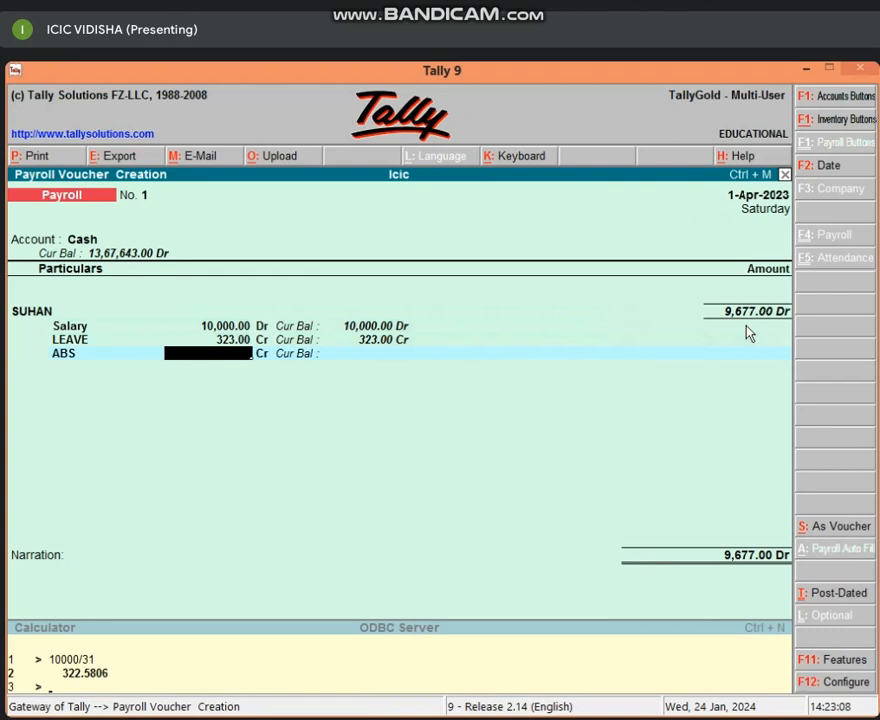
{"action": "key", "text": "ctrl+n"}
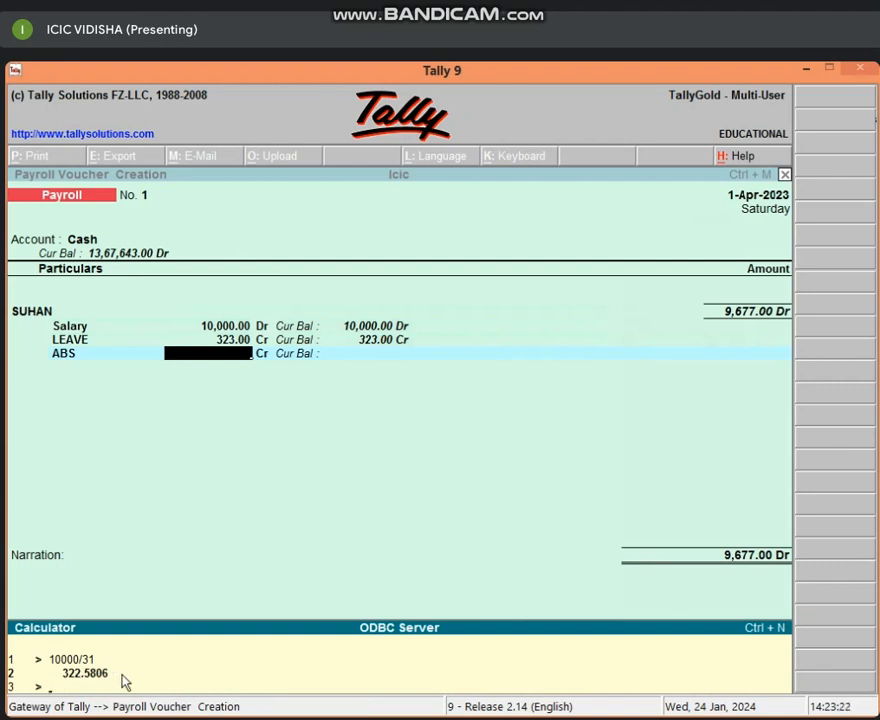
{"action": "type", "text": "322*2"}
{"action": "key", "text": "Return"}
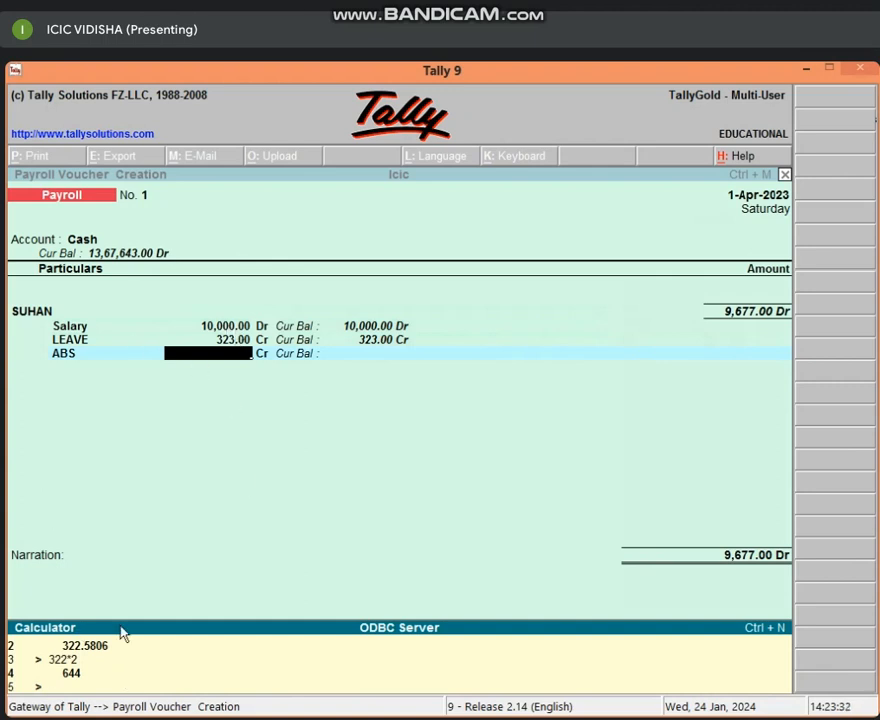
{"action": "type", "text": "10000/31*2"}
{"action": "key", "text": "Return"}
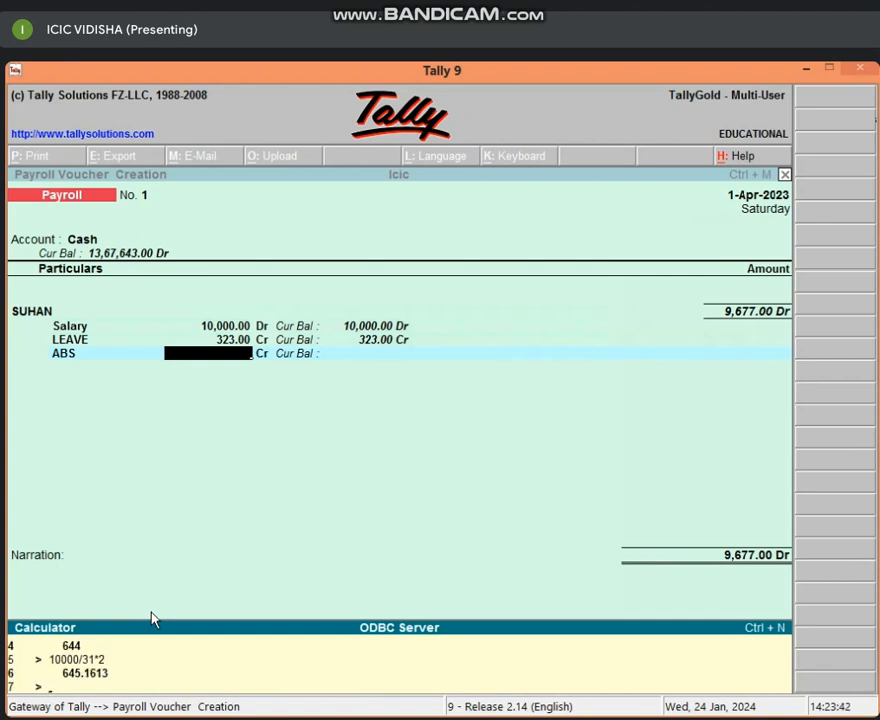
{"action": "left_click", "coordinate": [234, 359]}
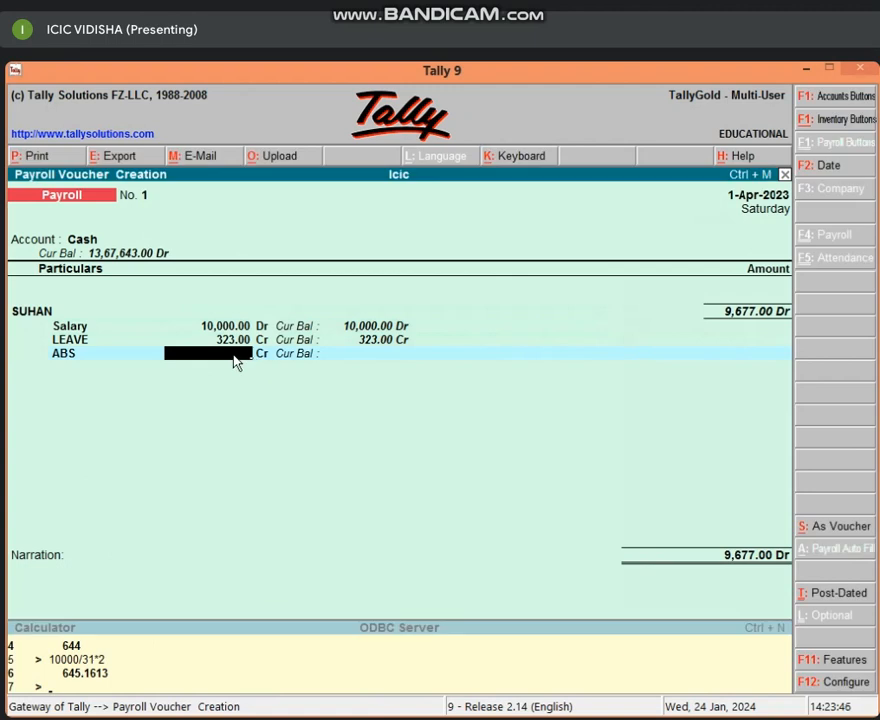
{"action": "type", "text": "645"}
{"action": "key", "text": "Return"}
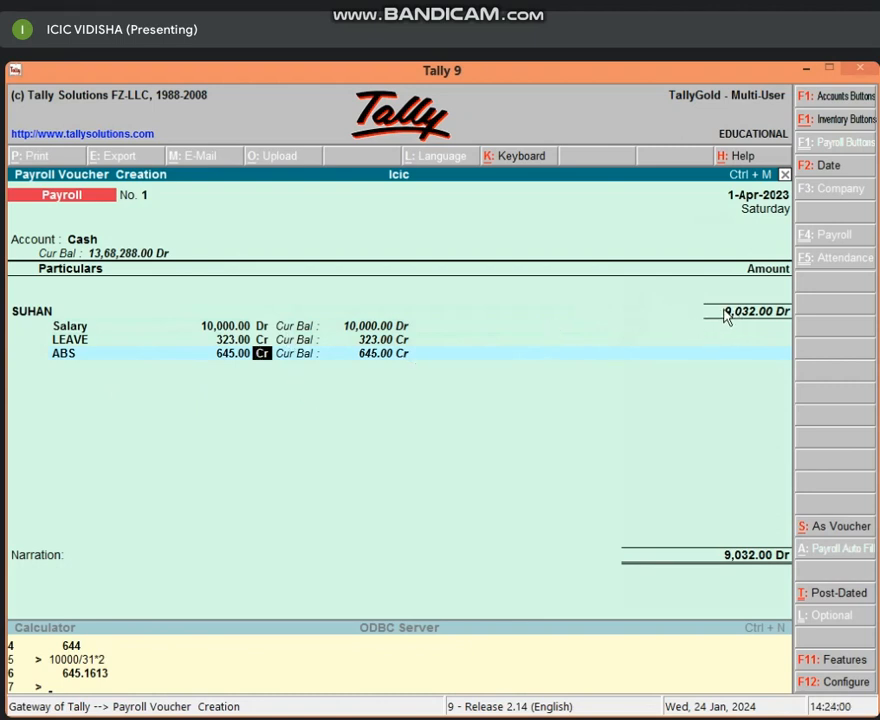
{"action": "key", "text": "Return"}
End the pay head and employee lists, leave the narration blank, accept the payroll voucher, and return to the Gateway of Tally.
{"action": "key", "text": "Return"}
{"action": "key", "text": "Return"}
{"action": "key", "text": "Return"}
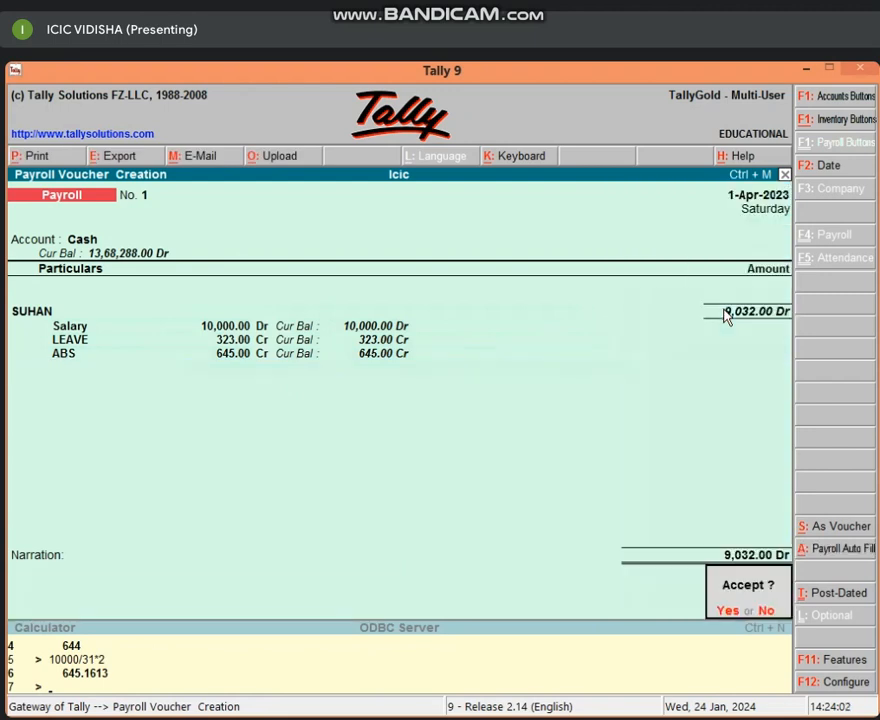
{"action": "key", "text": "Return"}
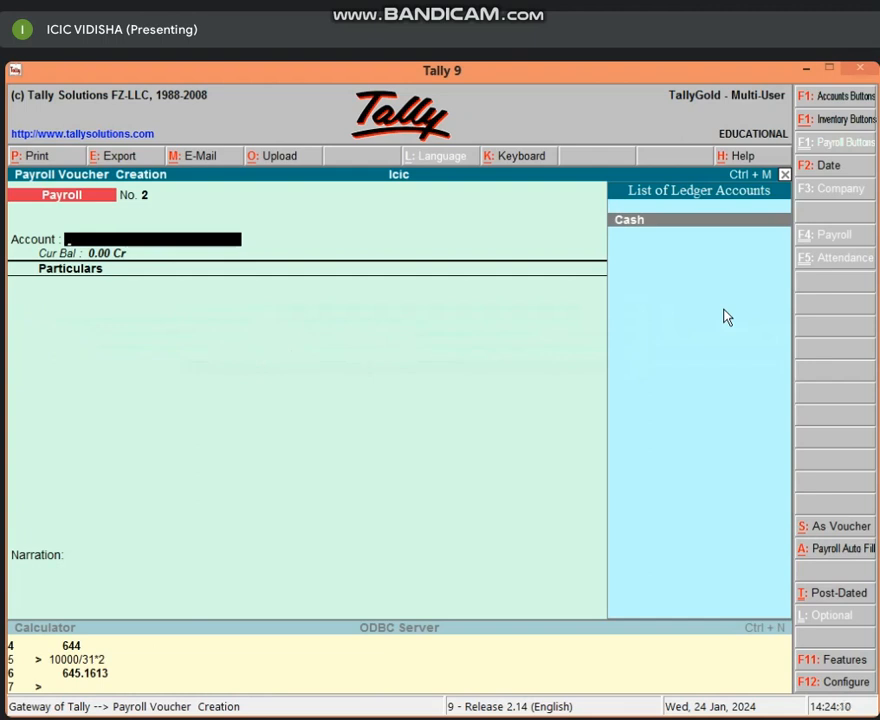
{"action": "key", "text": "Escape"}
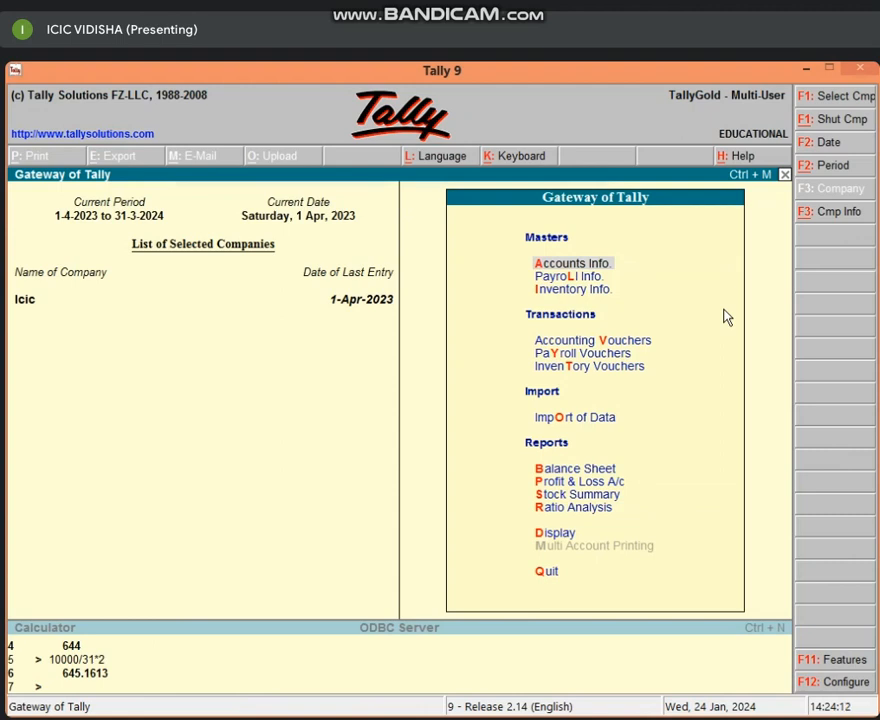
From accounting voucher entry, enable debit/credit notes in the company's accounting features, with invoice mode for both credit and debit notes, and save.
{"action": "key", "text": "v"}
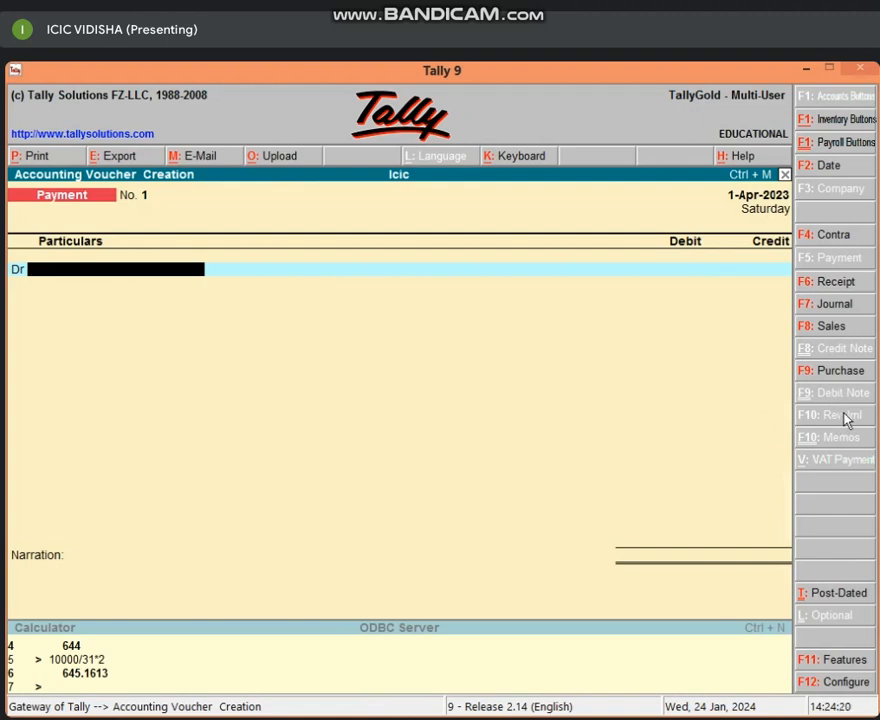
{"action": "key", "text": "F11"}
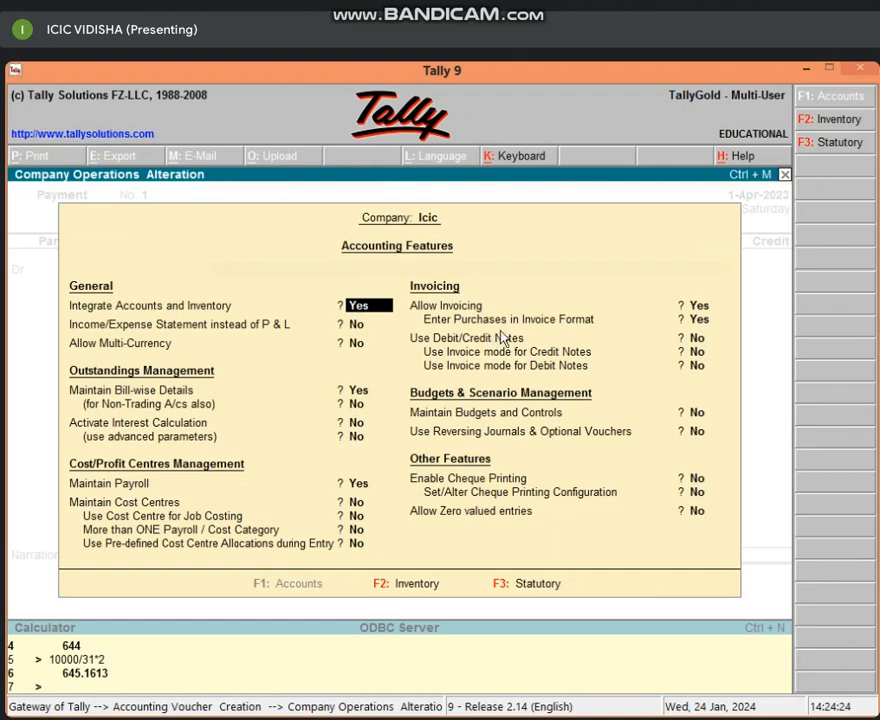
{"action": "left_click", "coordinate": [699, 340]}
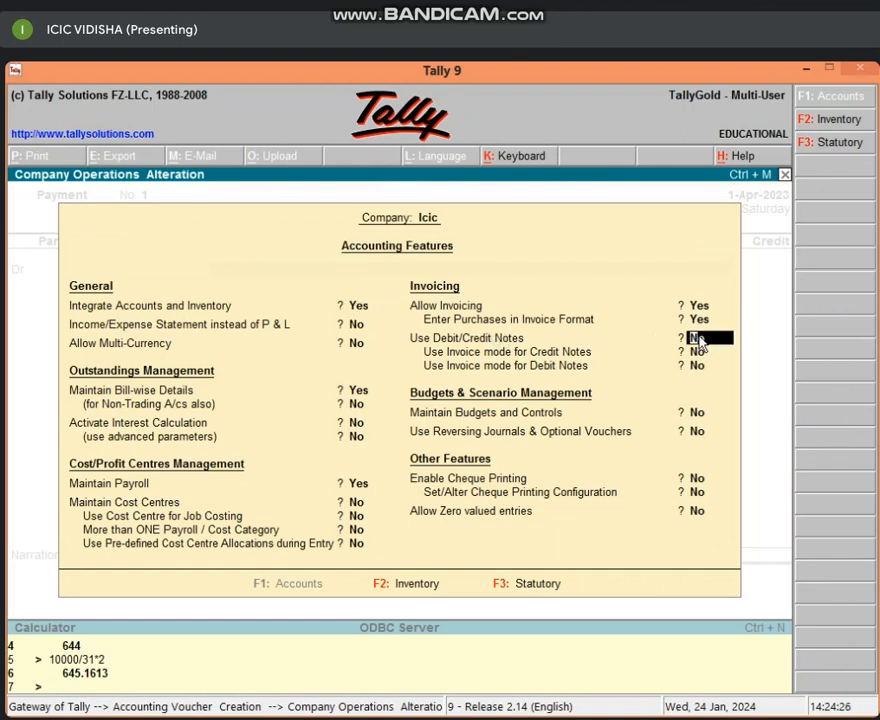
{"action": "key", "text": "y"}
{"action": "key", "text": "y"}
{"action": "key", "text": "y"}
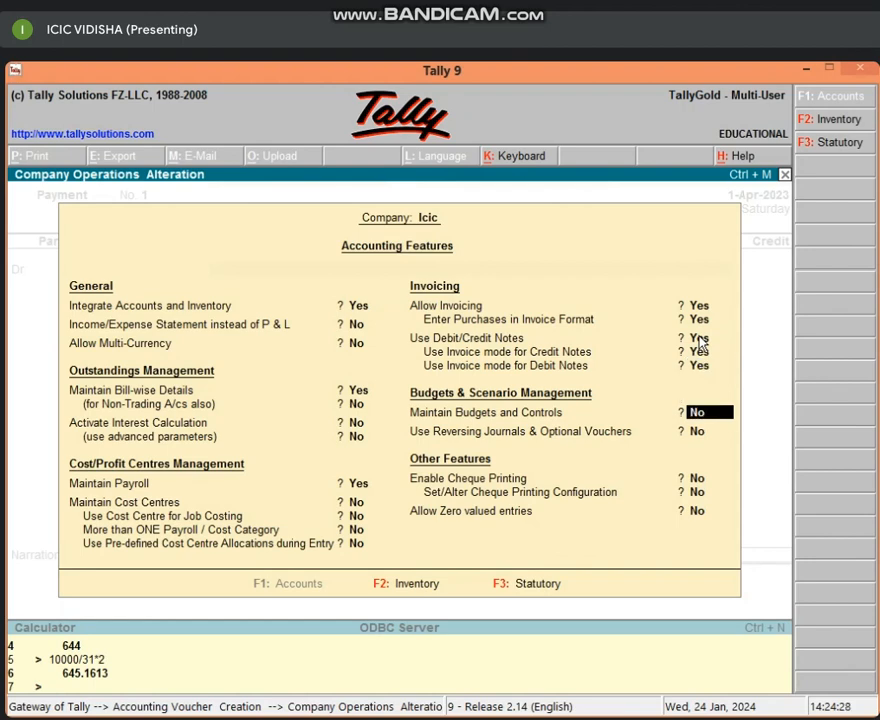
{"action": "key", "text": "ctrl+a"}
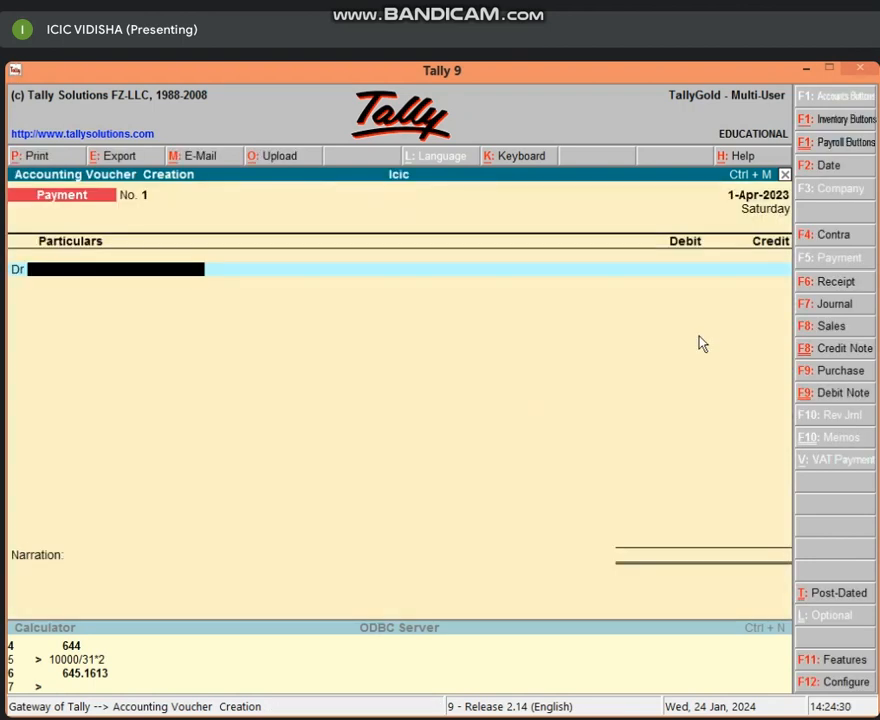
Start a debit note in invoice format with Cash as the party account, leaving the reference and remaining party details at their defaults.
{"action": "left_click", "coordinate": [847, 397]}
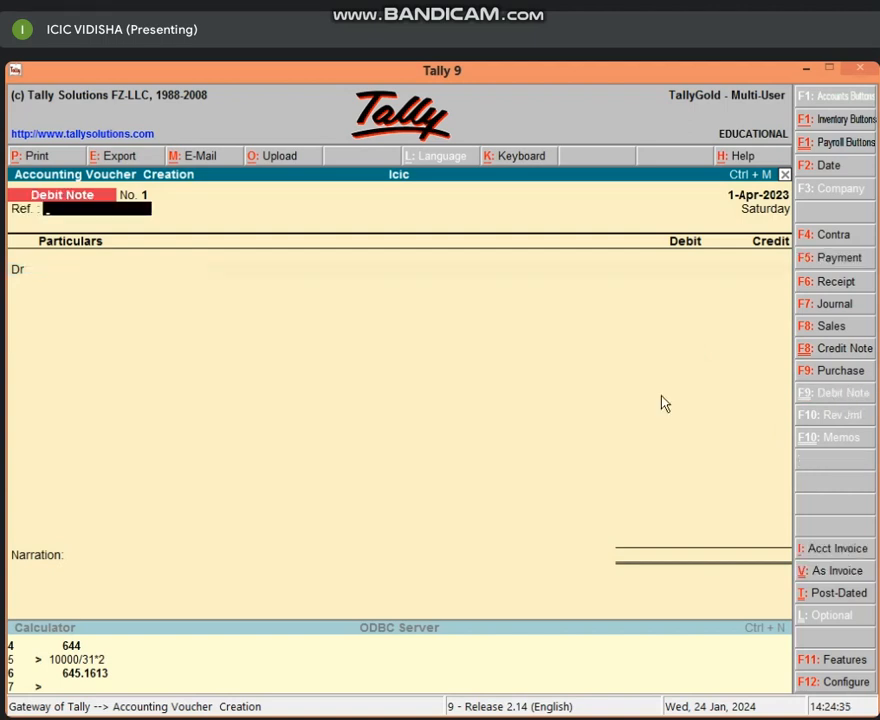
{"action": "left_click", "coordinate": [832, 574]}
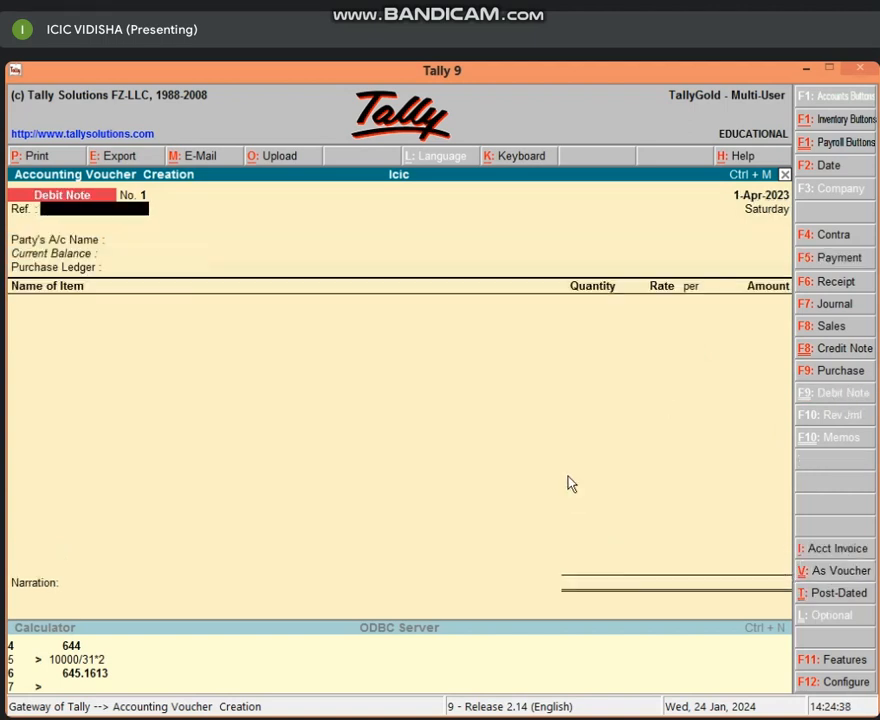
{"action": "key", "text": "Return"}
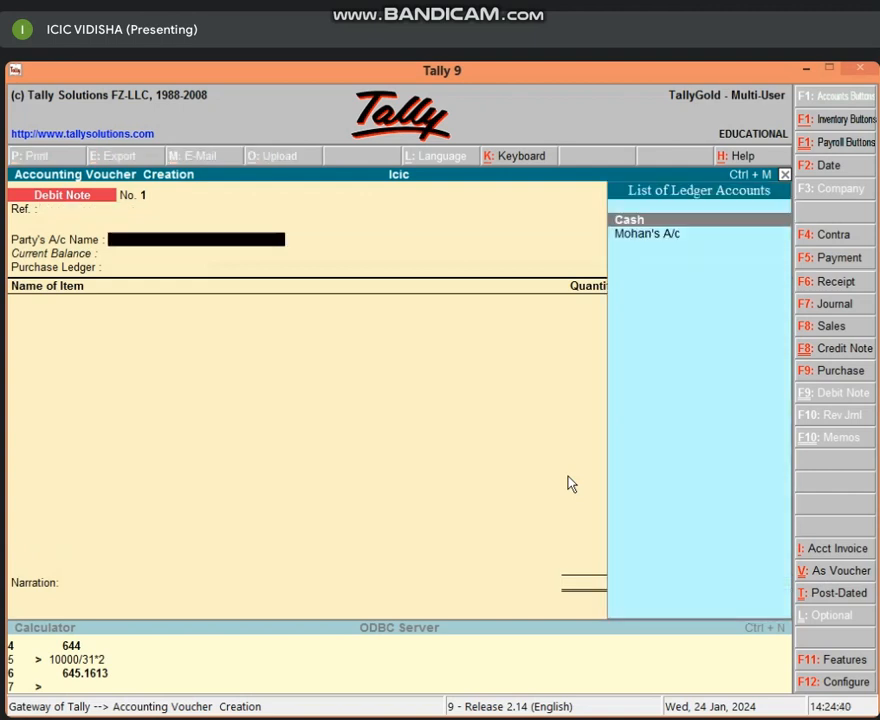
{"action": "key", "text": "Return"}
{"action": "key", "text": "Return"}
{"action": "key", "text": "Return"}
{"action": "key", "text": "Return"}
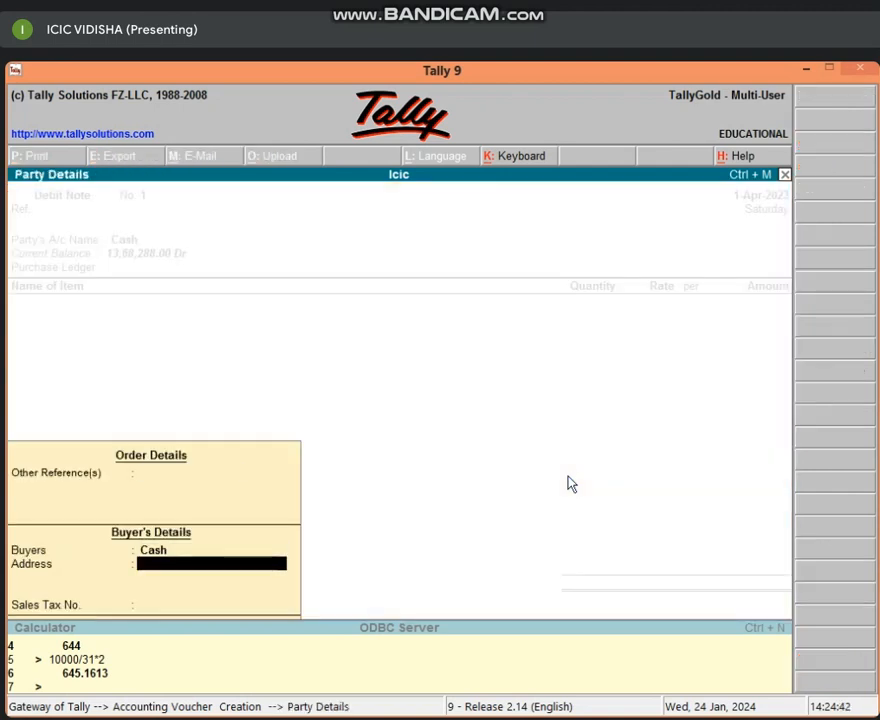
{"action": "key", "text": "Return"}
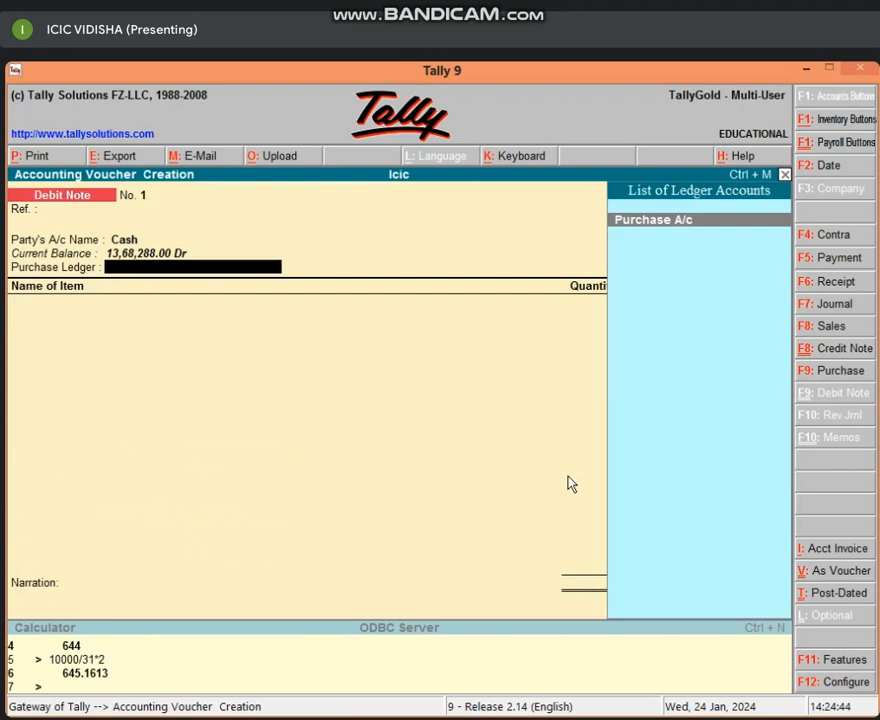
Create and select a purchase ledger named PURCHASE RETURN A/C under Purchase Accounts, with inventory values affected.
{"action": "key", "text": "alt+c"}
{"action": "type", "text": "PU"}
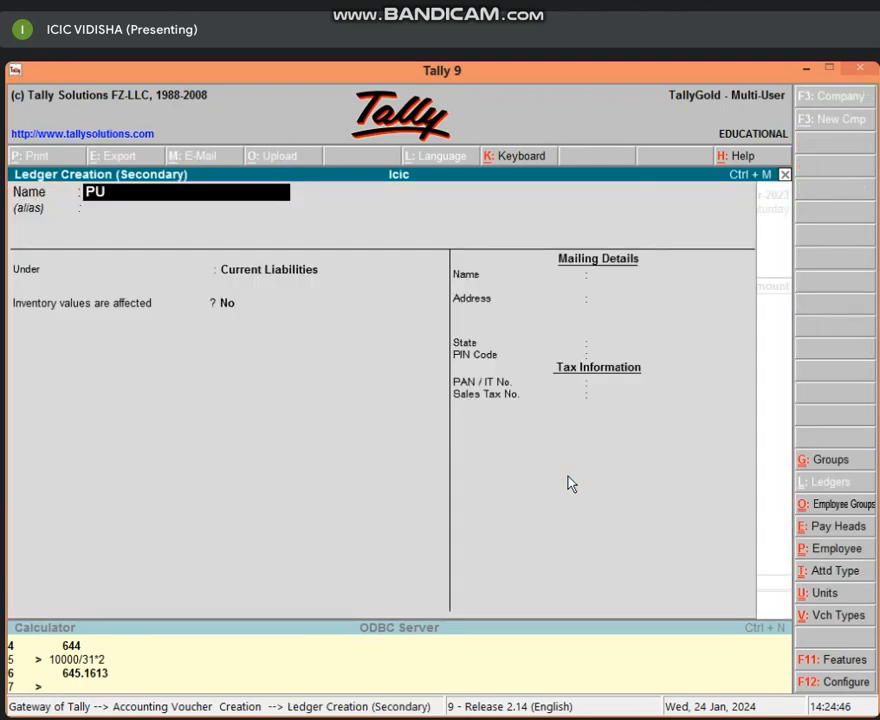
{"action": "type", "text": "RCHASE"}
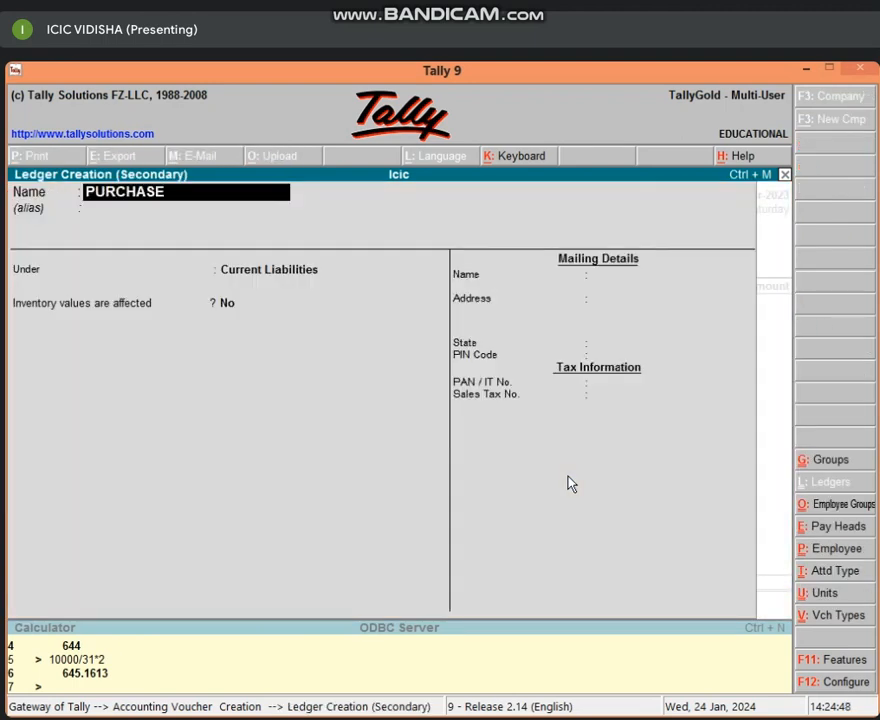
{"action": "type", "text": " RETURN A/C"}
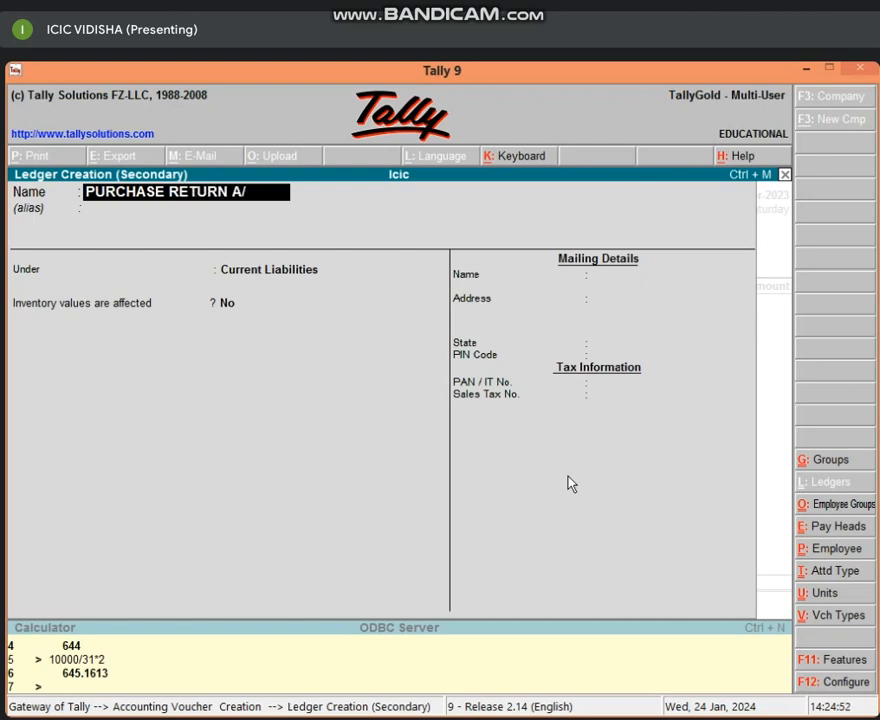
{"action": "key", "text": "Return"}
{"action": "key", "text": "Return"}
{"action": "type", "text": "PUR"}
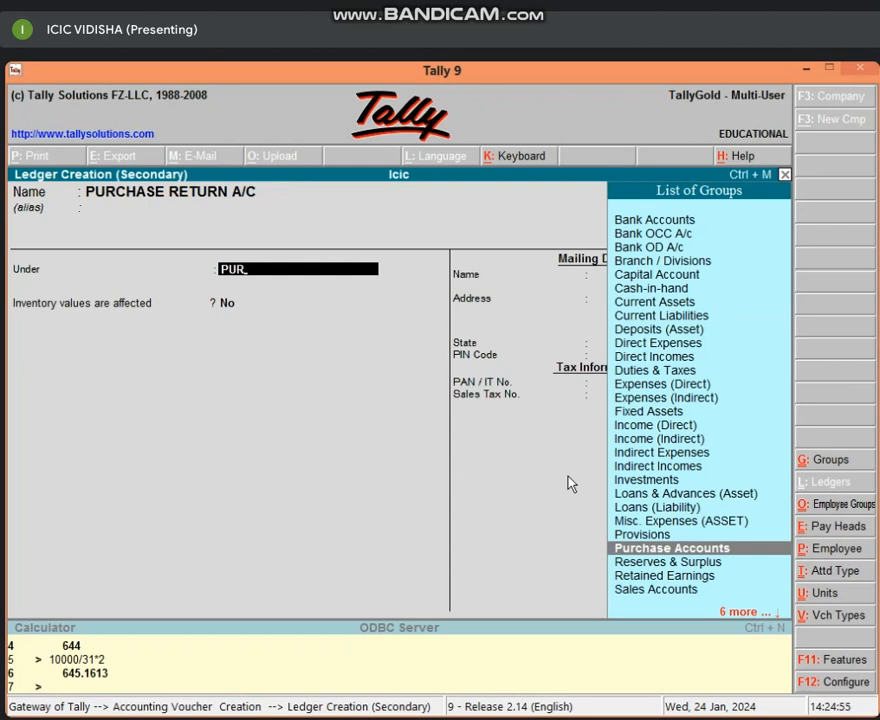
{"action": "key", "text": "Return"}
{"action": "key", "text": "y"}
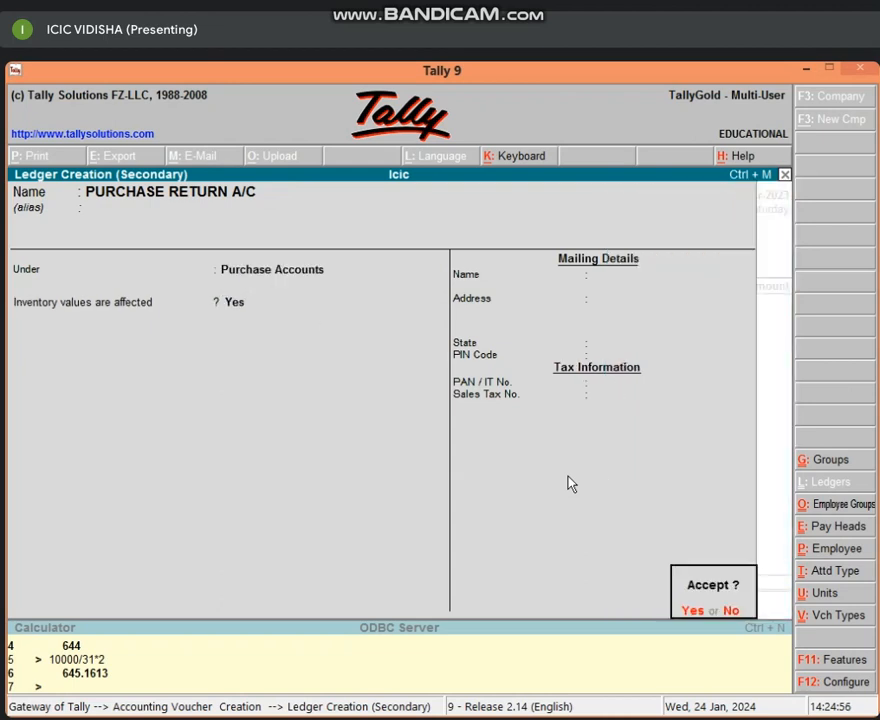
{"action": "key", "text": "Return"}
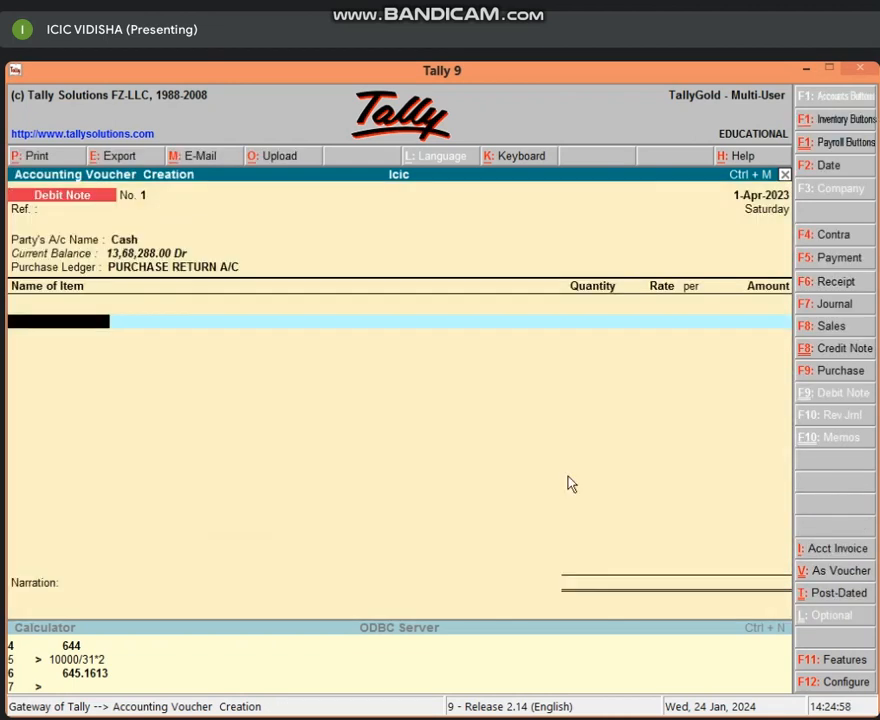
Add Vivo Mobile to the debit note, allocating 5 pcs from Godown 1 at a rate of 20,000.
{"action": "type", "text": "V"}
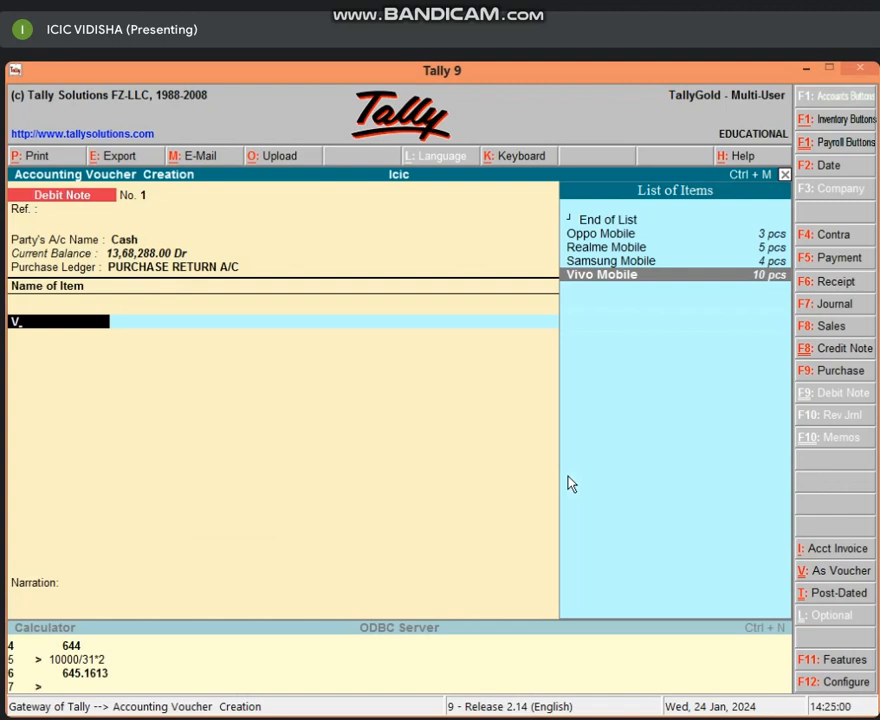
{"action": "key", "text": "Return"}
{"action": "type", "text": "G"}
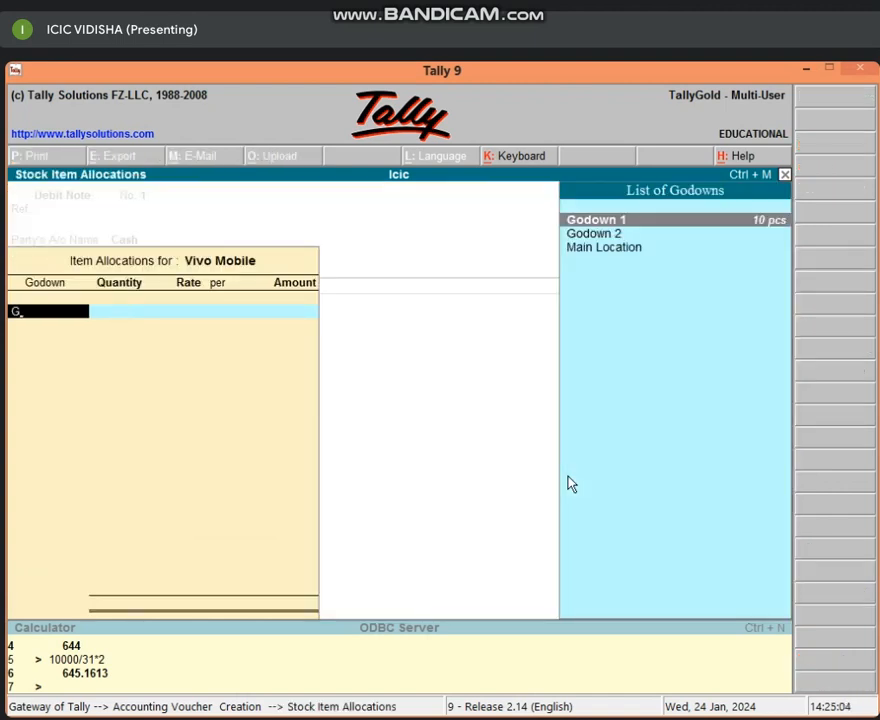
{"action": "key", "text": "Return"}
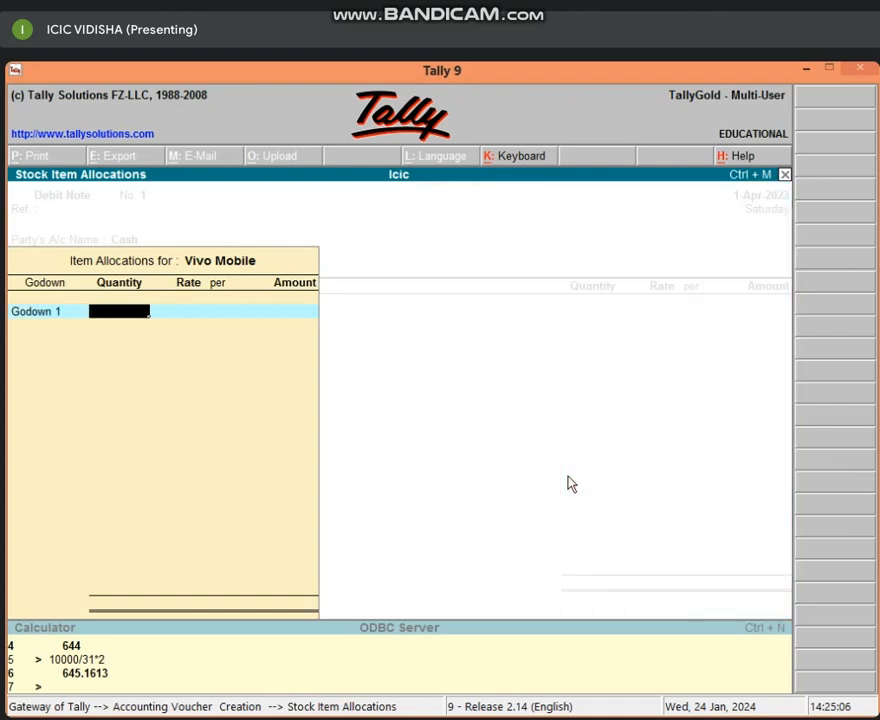
{"action": "type", "text": "5"}
{"action": "key", "text": "Return"}
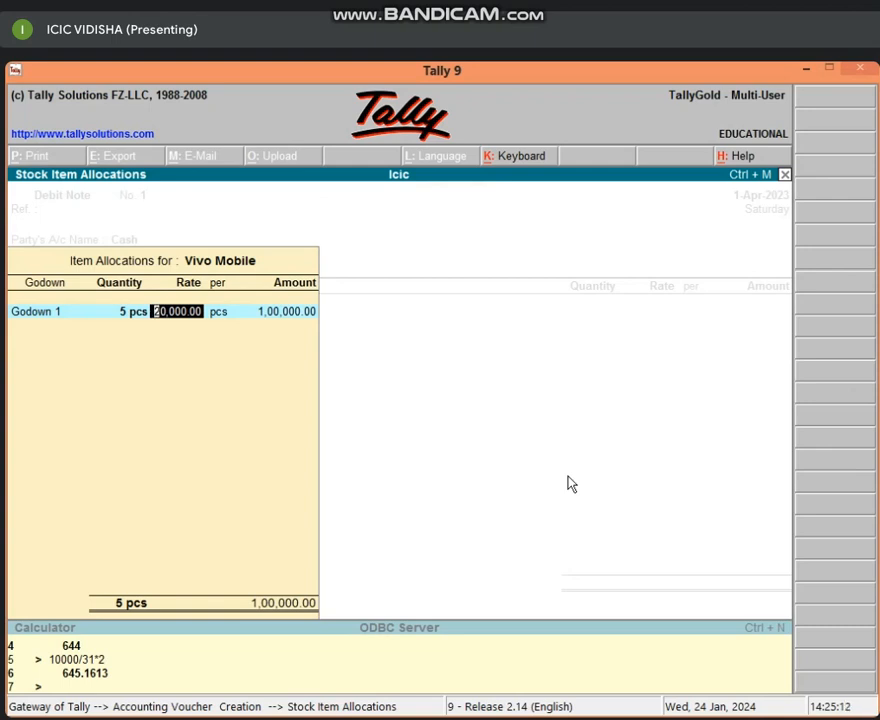
{"action": "key", "text": "Return"}
{"action": "key", "text": "Return"}
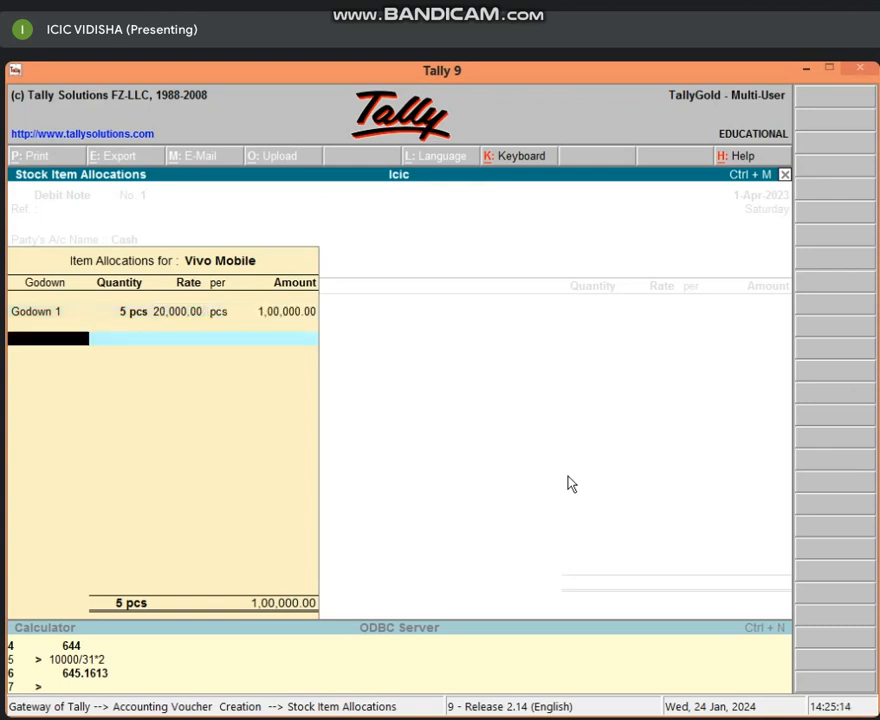
{"action": "key", "text": "Return"}
{"action": "key", "text": "Return"}
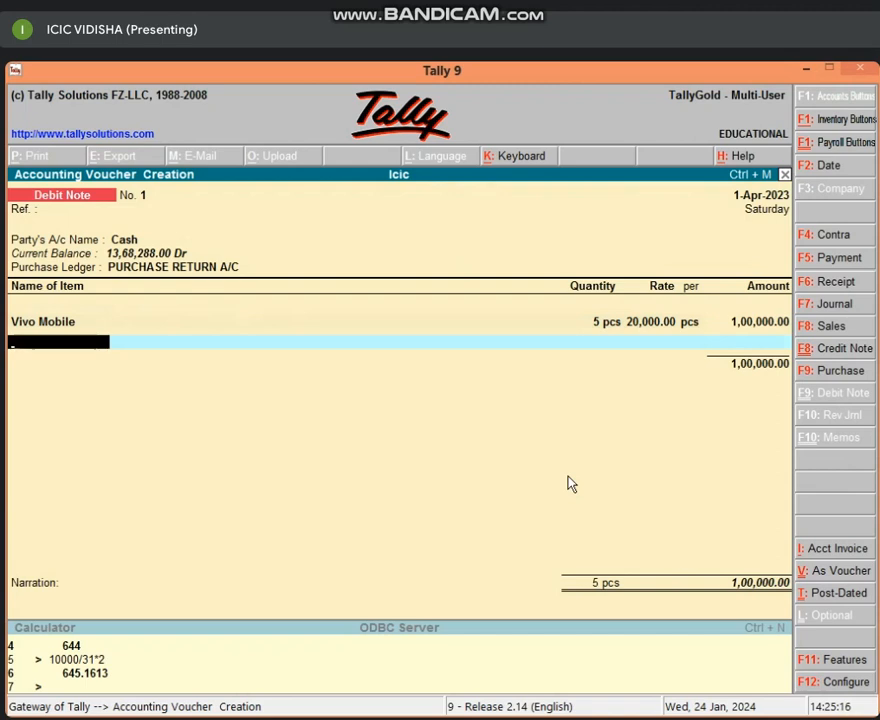
End the item list, accept the debit note with a blank narration, and leave voucher entry.
{"action": "key", "text": "Return"}
{"action": "key", "text": "Return"}
{"action": "key", "text": "Return"}
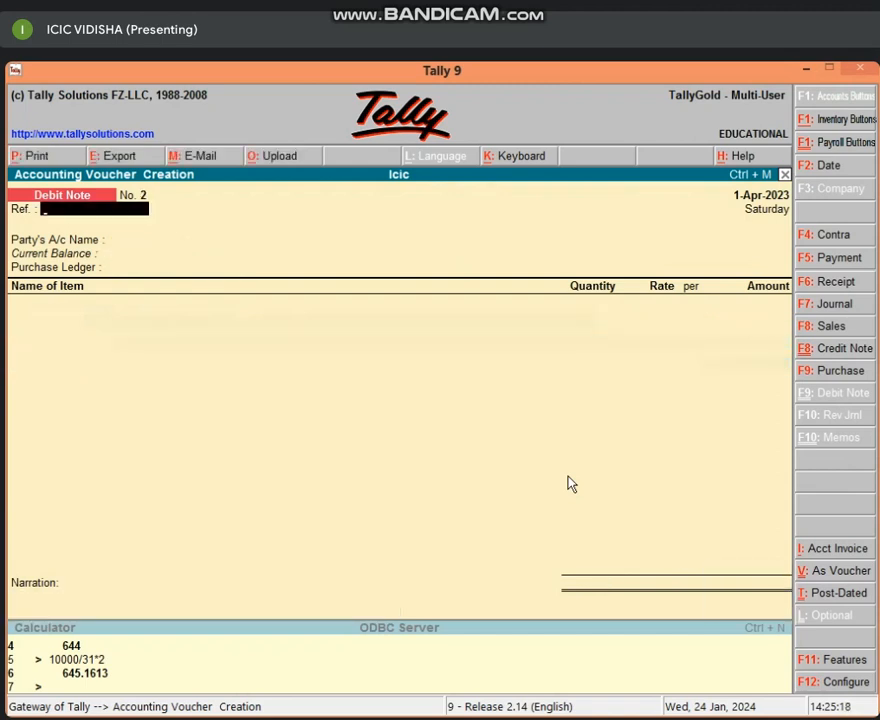
{"action": "key", "text": "Escape"}
{"action": "key", "text": "Return"}
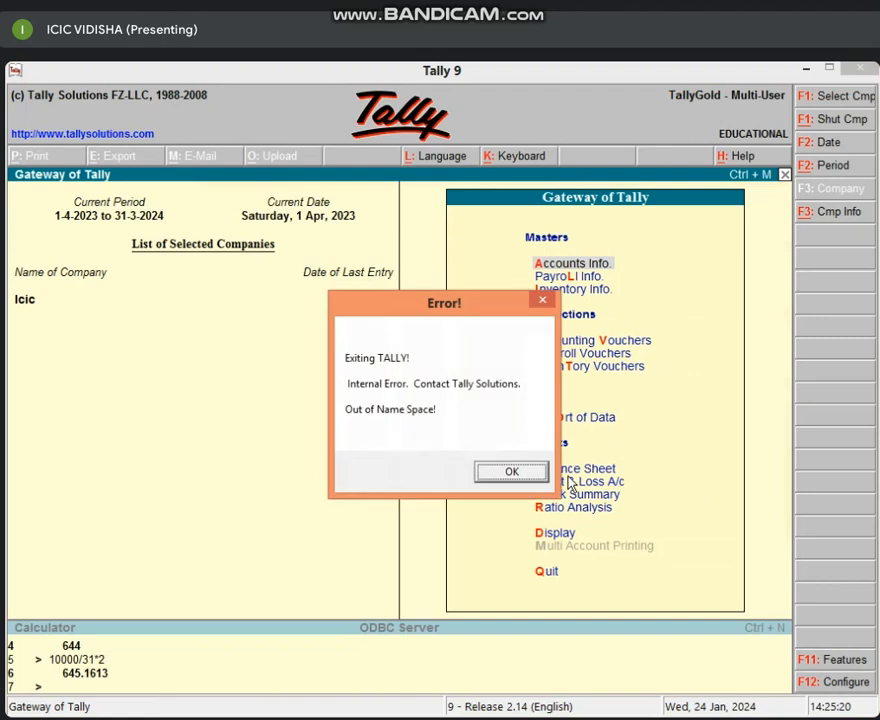
Dismiss the Tally error dialog and refresh the Windows desktop.
{"action": "left_click", "coordinate": [512, 472]}
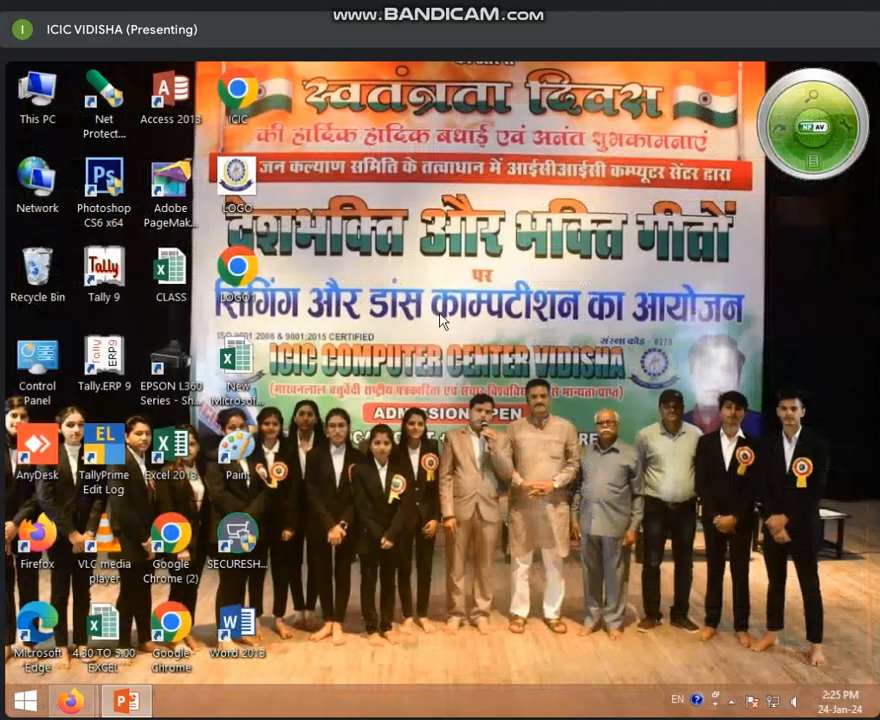
{"action": "right_click", "coordinate": [388, 203]}
{"action": "left_click", "coordinate": [442, 250]}
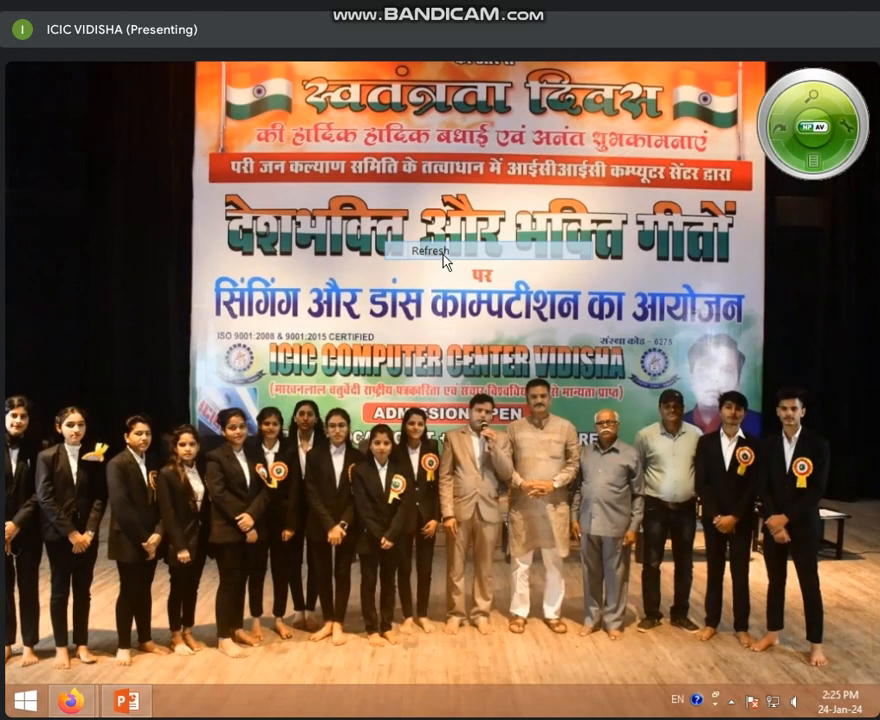